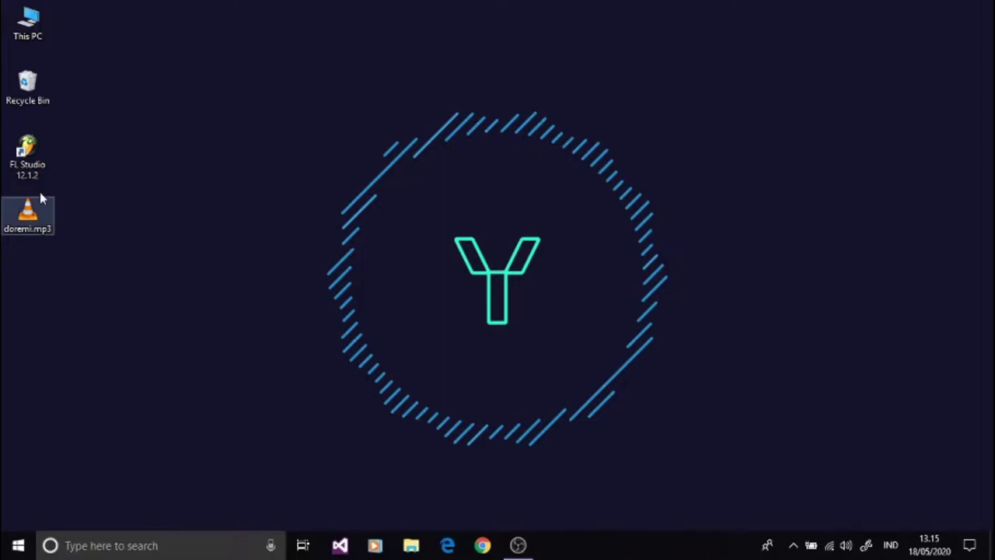
click(29, 167)
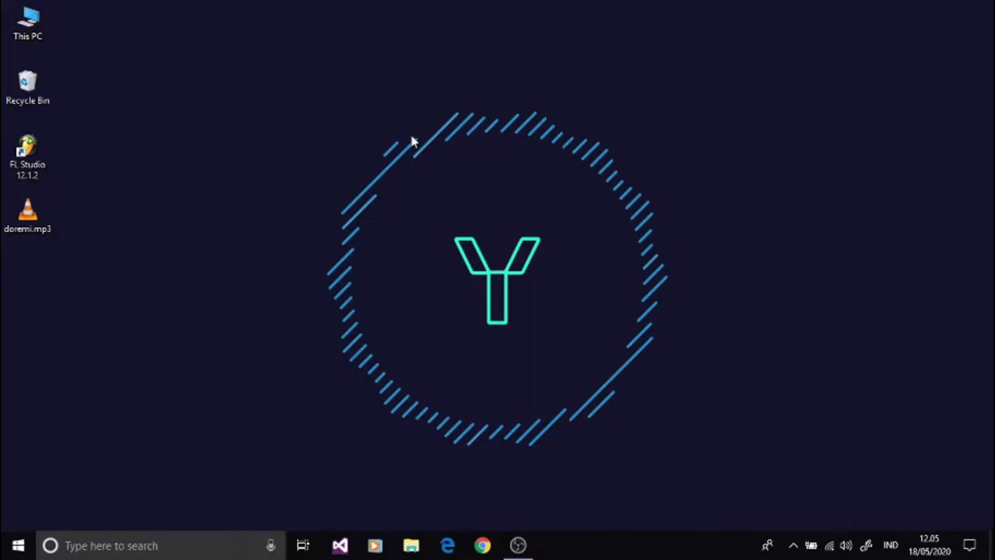
drag(117, 222, 29, 244)
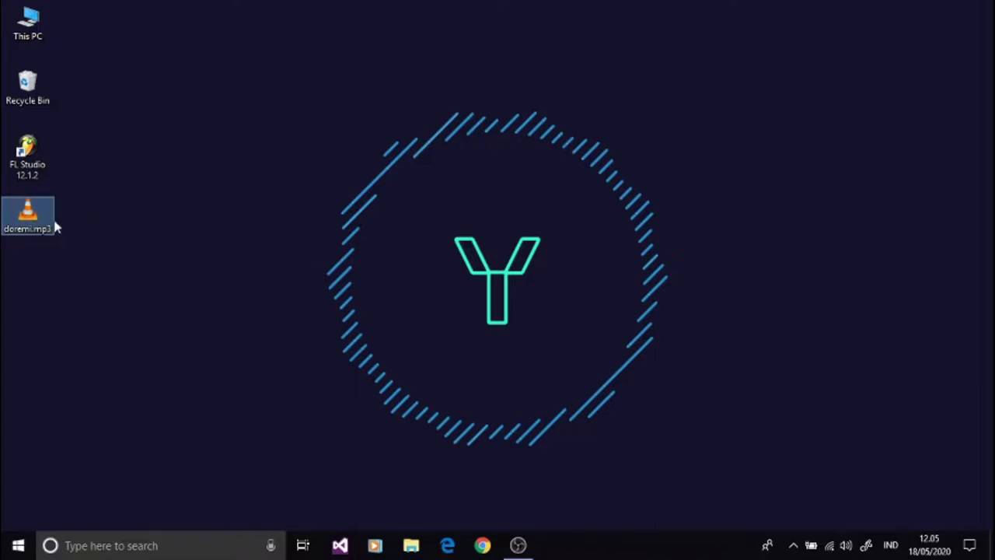
click(169, 211)
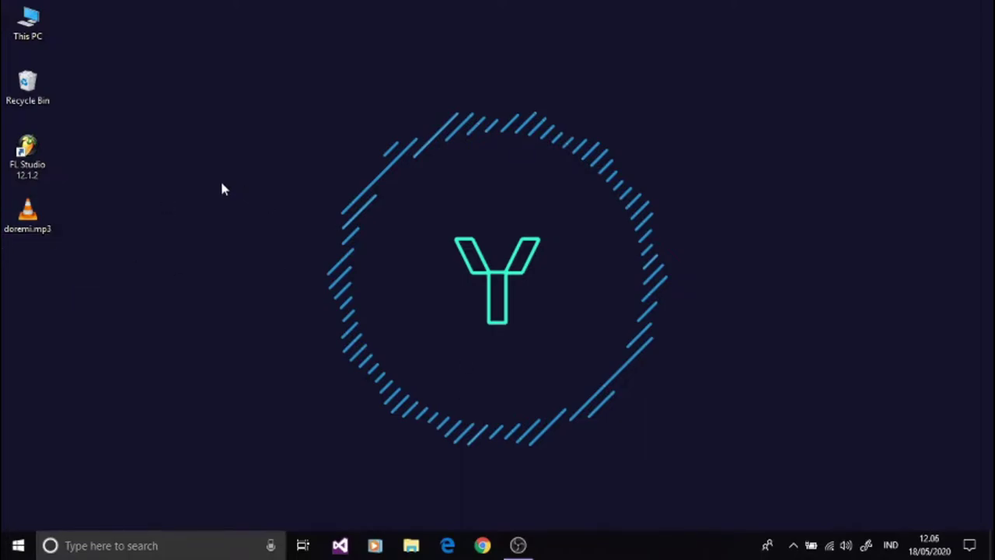
Play doremi.mp3 from the desktop, decline the VLC update, and close the player after listening
double_click(28, 222)
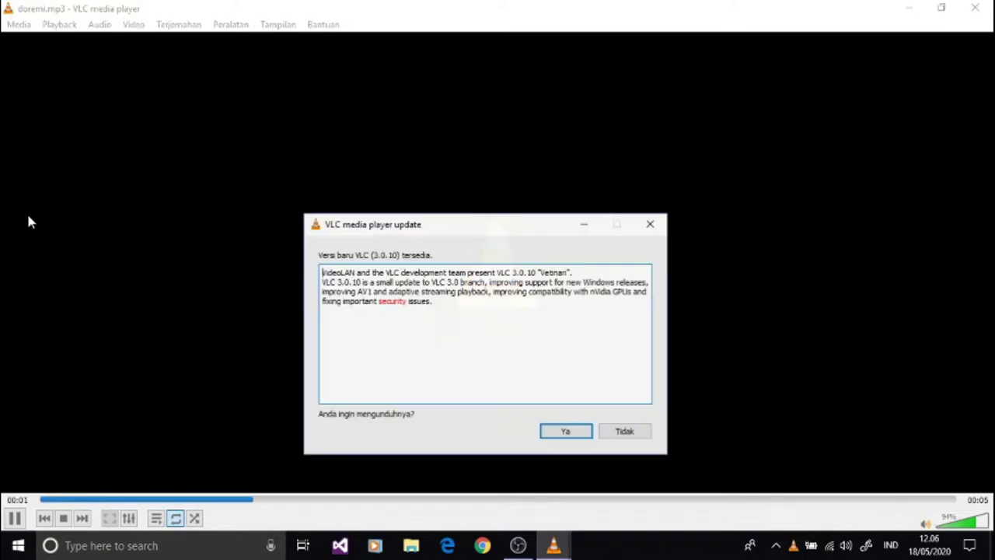
click(628, 434)
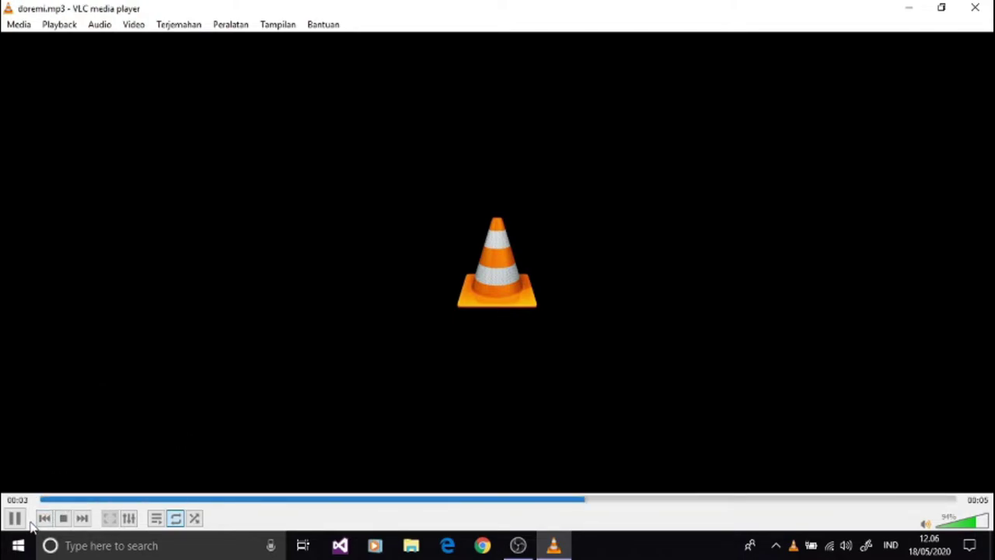
click(70, 522)
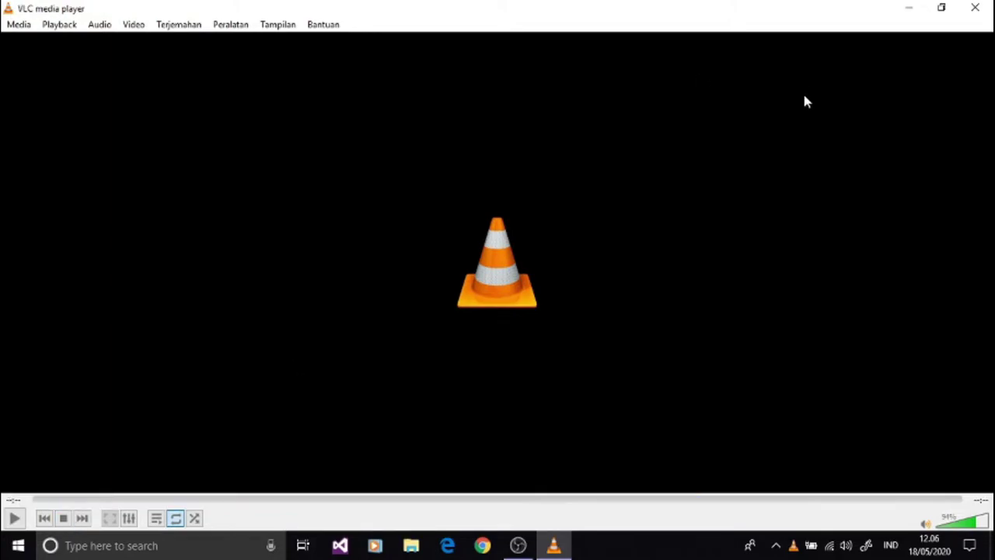
click(975, 8)
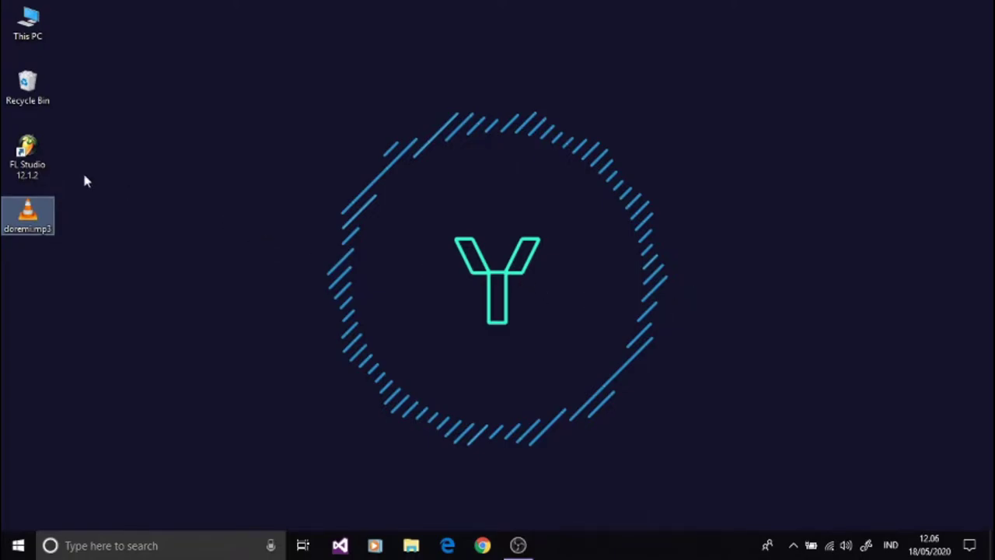
Launch FL Studio 12.1.2 from the desktop and bring up the start of the empty playlist
double_click(28, 164)
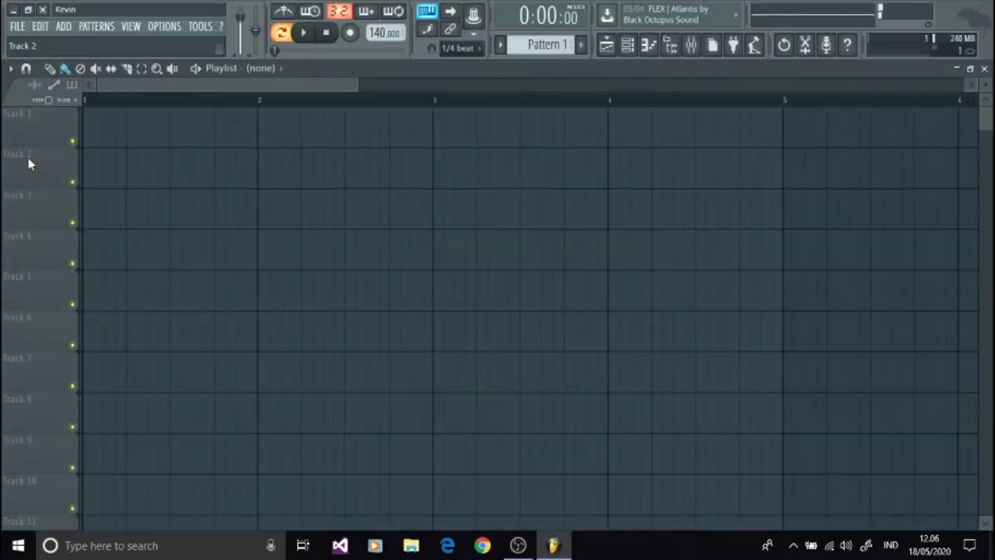
scroll(660, 244, down, 4)
scroll(660, 244, up, 2)
scroll(665, 248, up, 1)
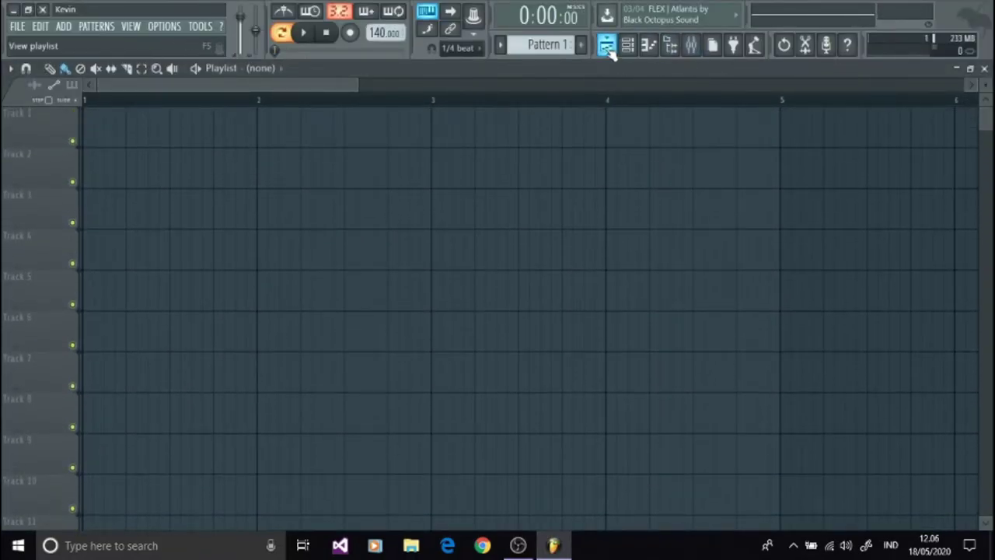
mouse_move(156, 87)
mouse_down()
mouse_move(254, 95)
mouse_move(140, 94)
mouse_up()
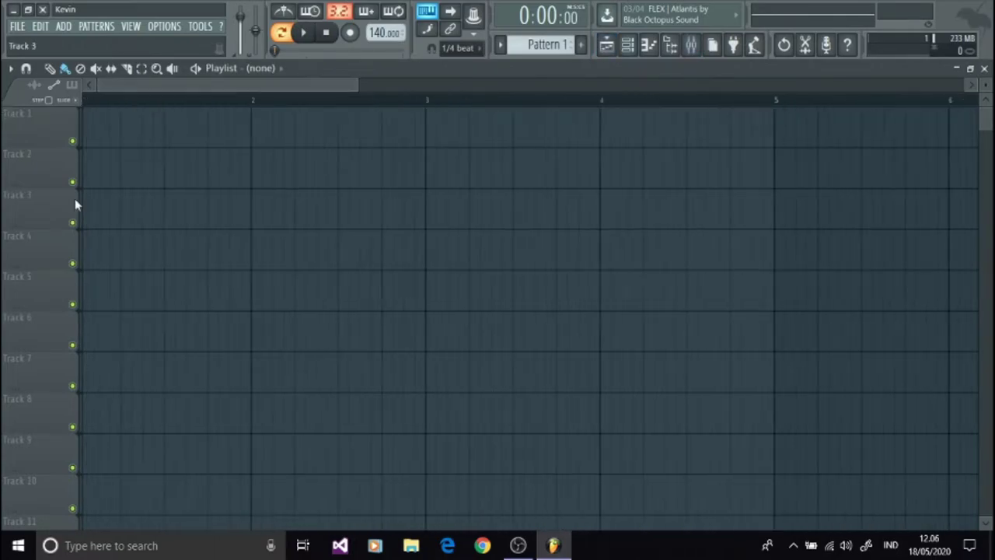
Import doremi.mp3 from the desktop as an audio clip at the start of Track 1 in the playlist
click(992, 545)
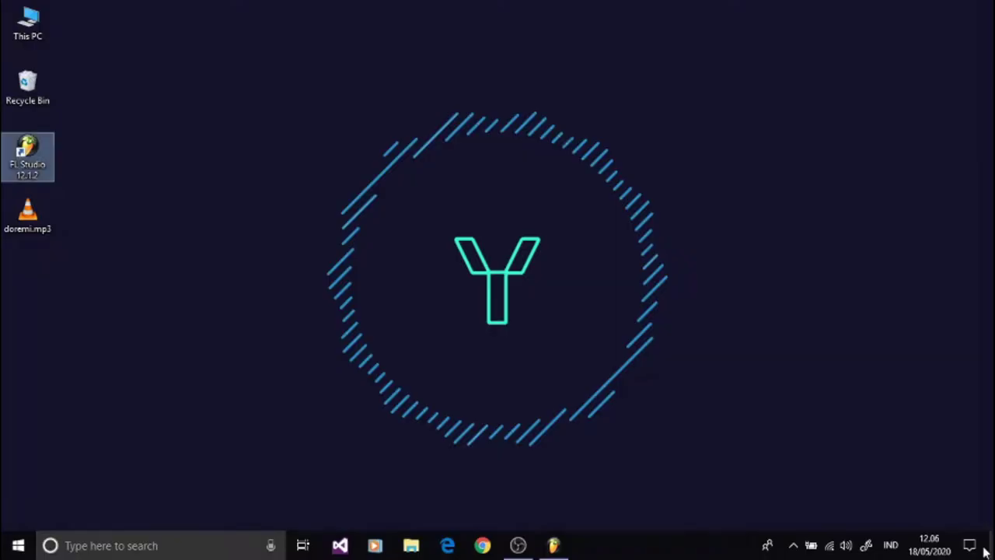
drag(20, 224, 108, 117)
drag(413, 133, 391, 133)
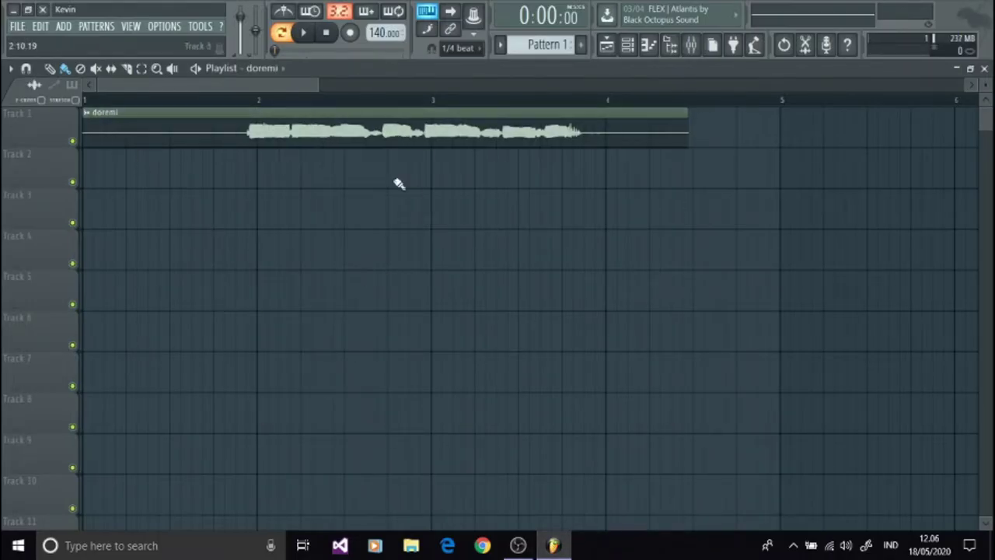
Switch playback to song mode and audition the doremi clip from late in bar 1, returning the playhead to the start
click(282, 32)
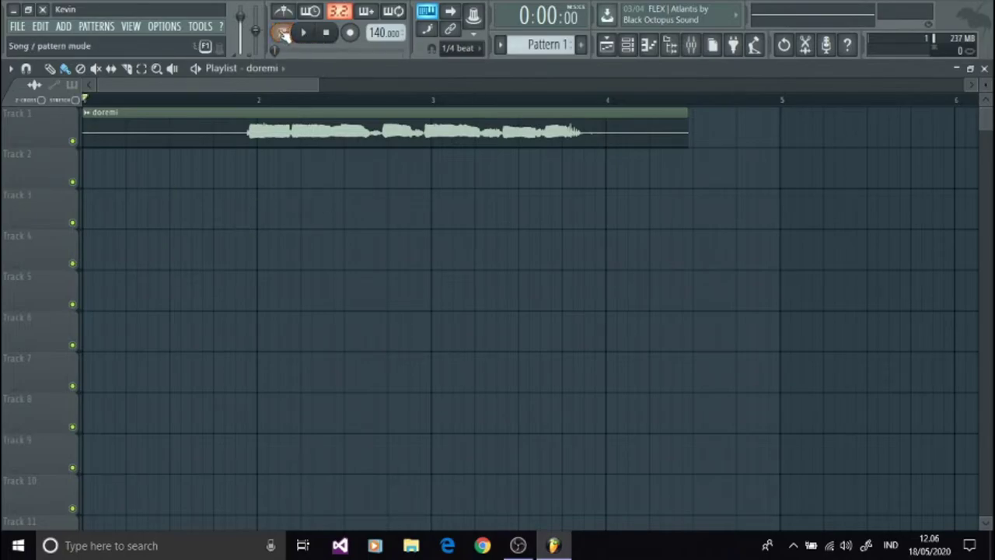
click(213, 100)
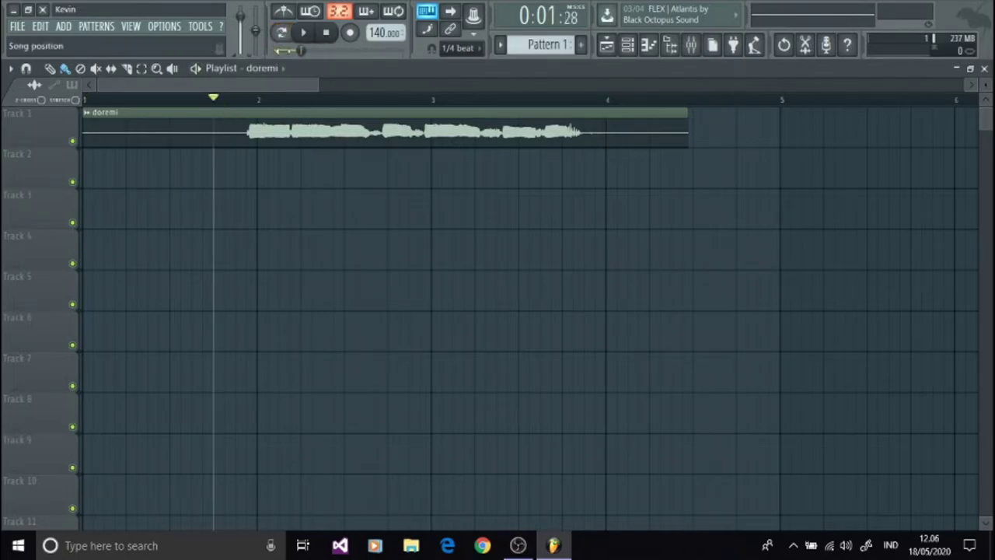
click(304, 32)
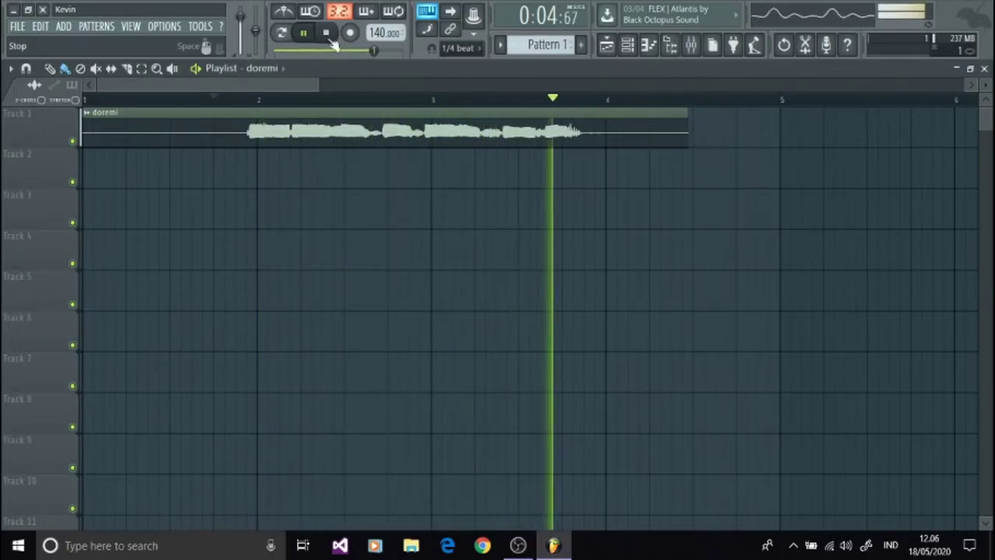
click(327, 33)
drag(218, 102, 83, 102)
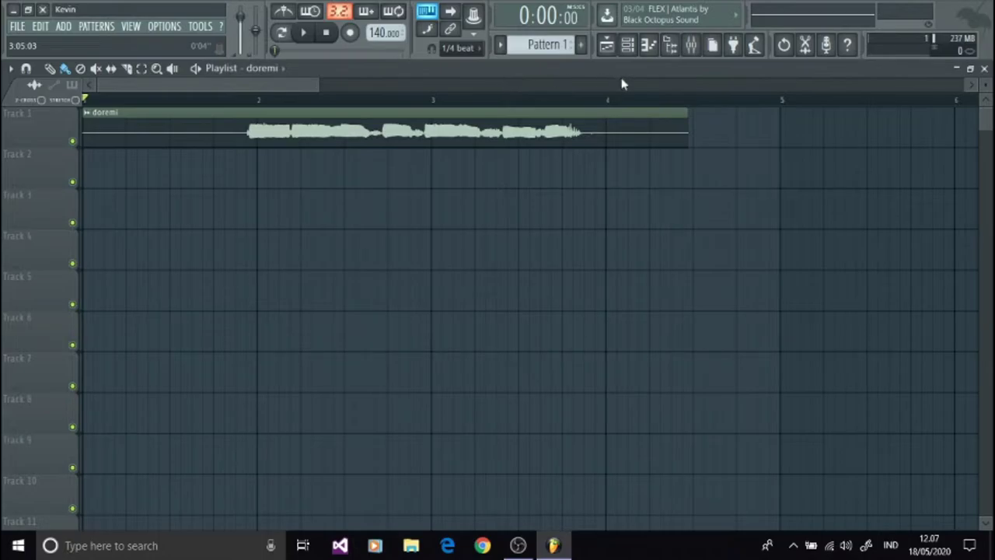
click(701, 48)
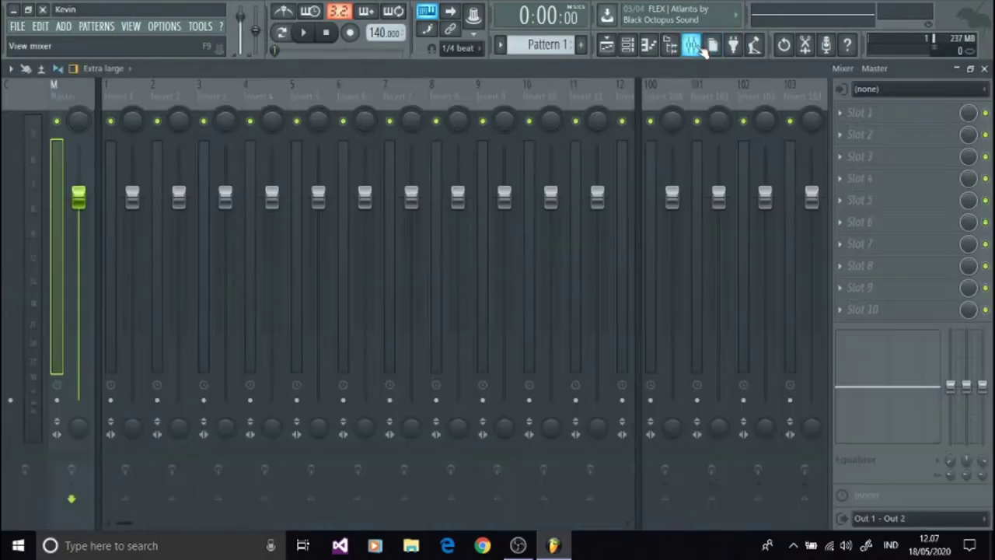
click(606, 44)
click(627, 44)
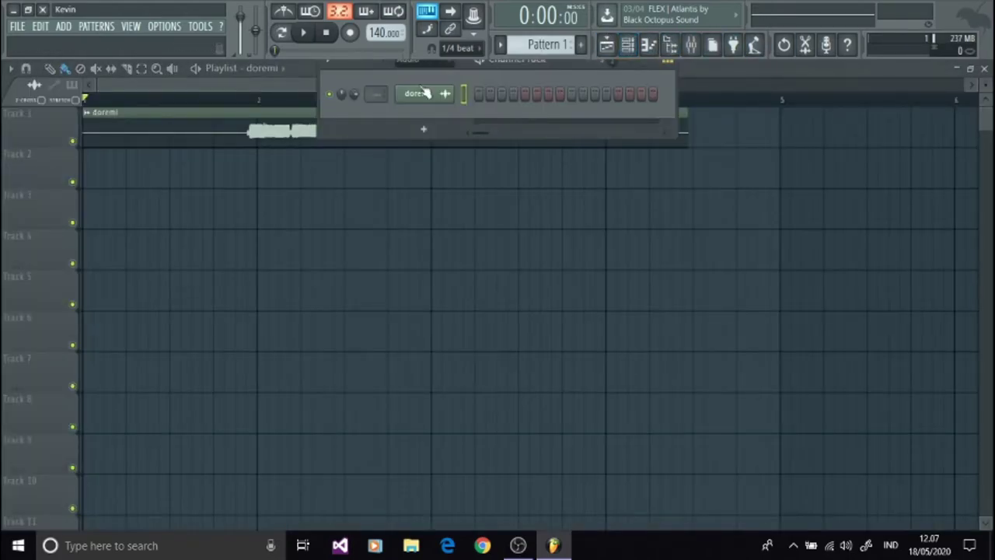
click(639, 47)
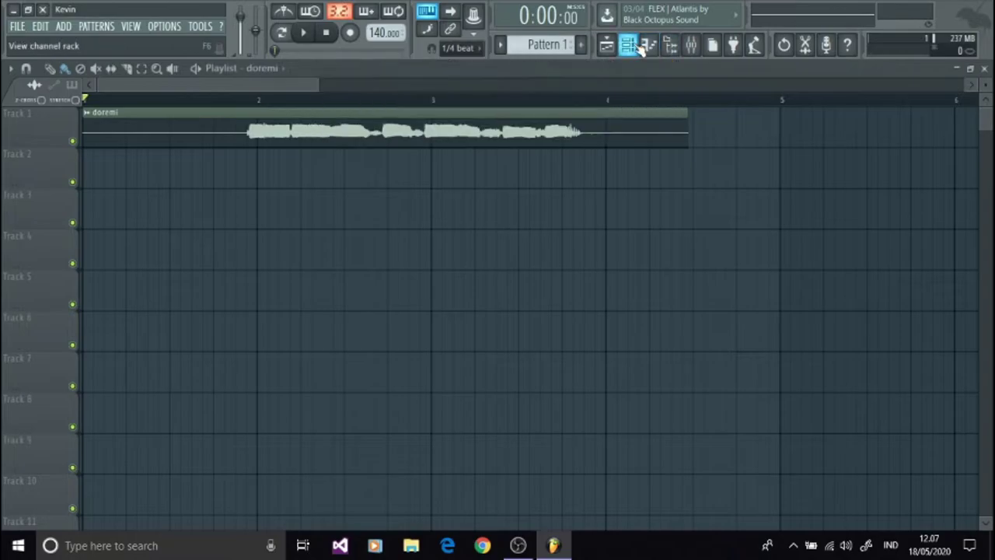
Load Newtone into effect slot 1 of mixer track Insert 1, and close the plugin and mixer windows
click(690, 45)
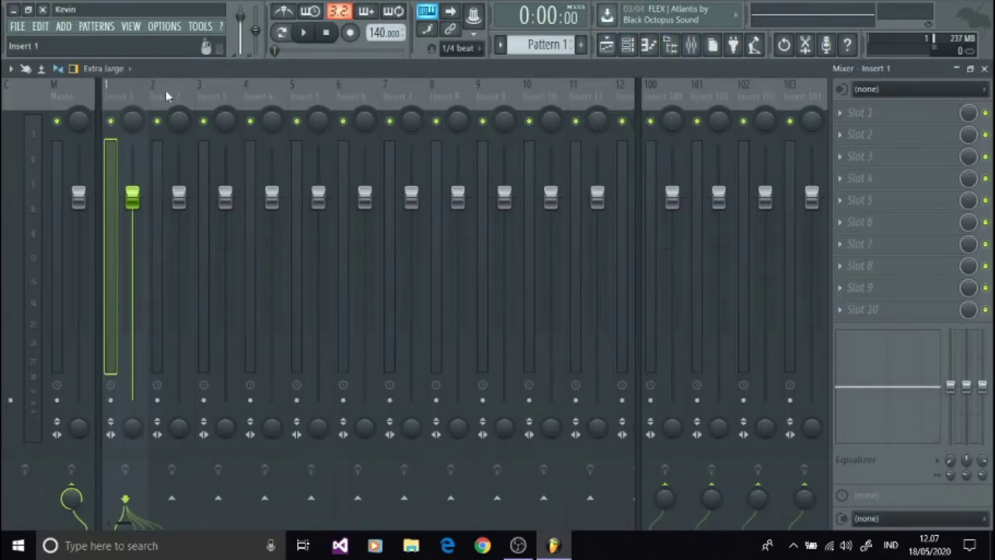
click(915, 89)
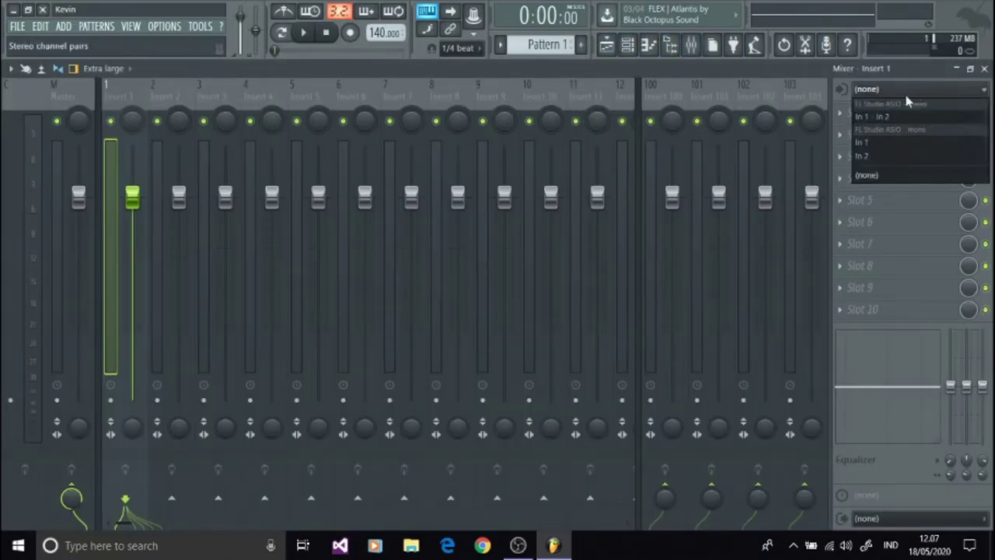
click(845, 80)
click(848, 114)
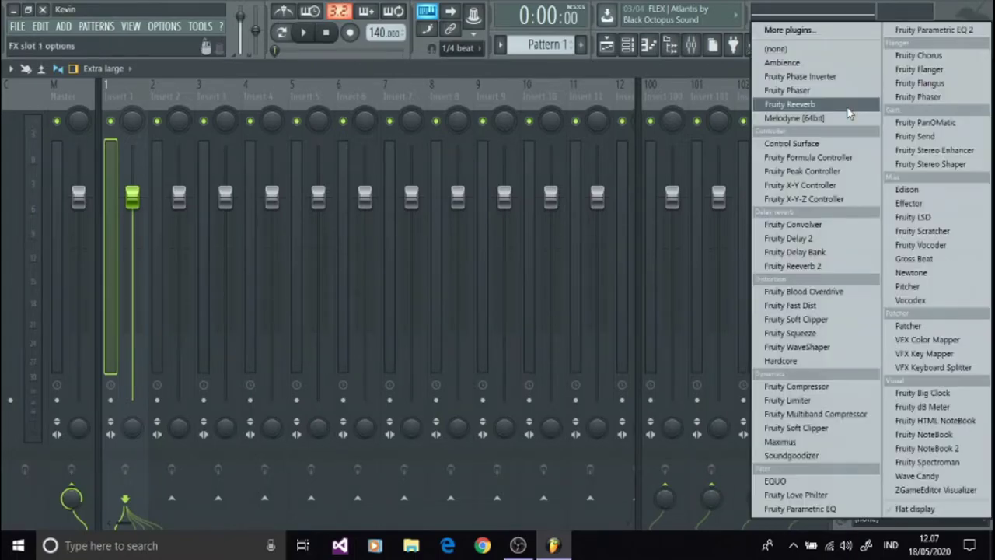
click(908, 270)
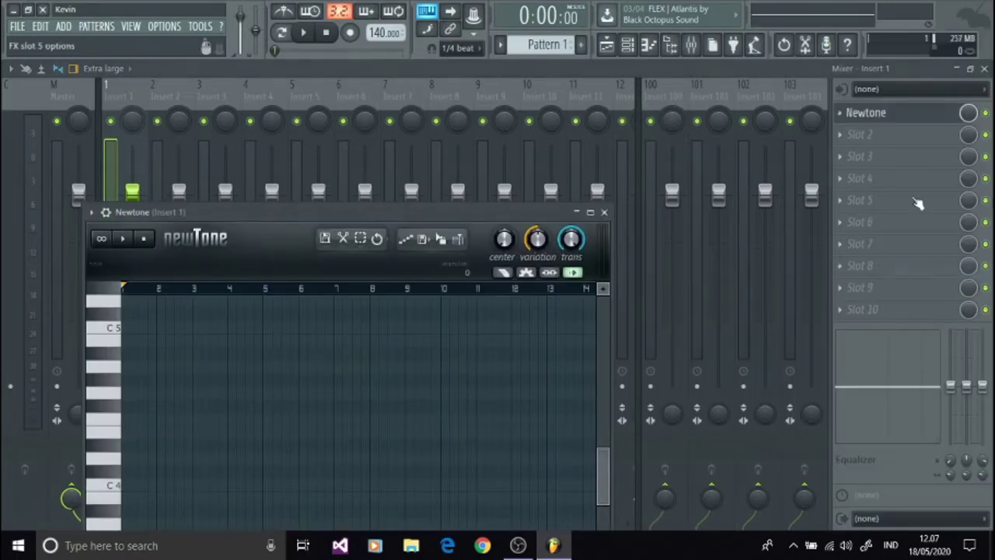
drag(415, 208, 594, 60)
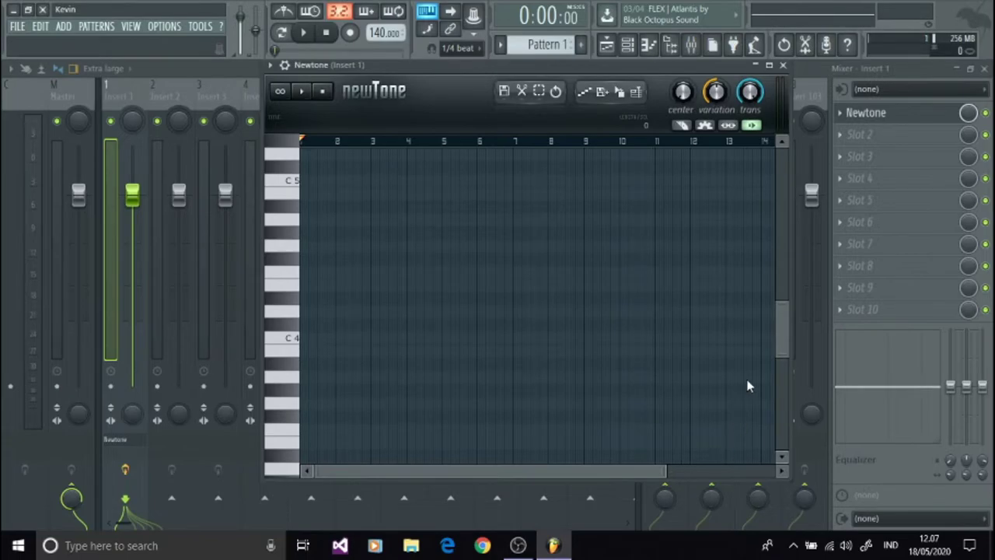
click(782, 66)
click(984, 68)
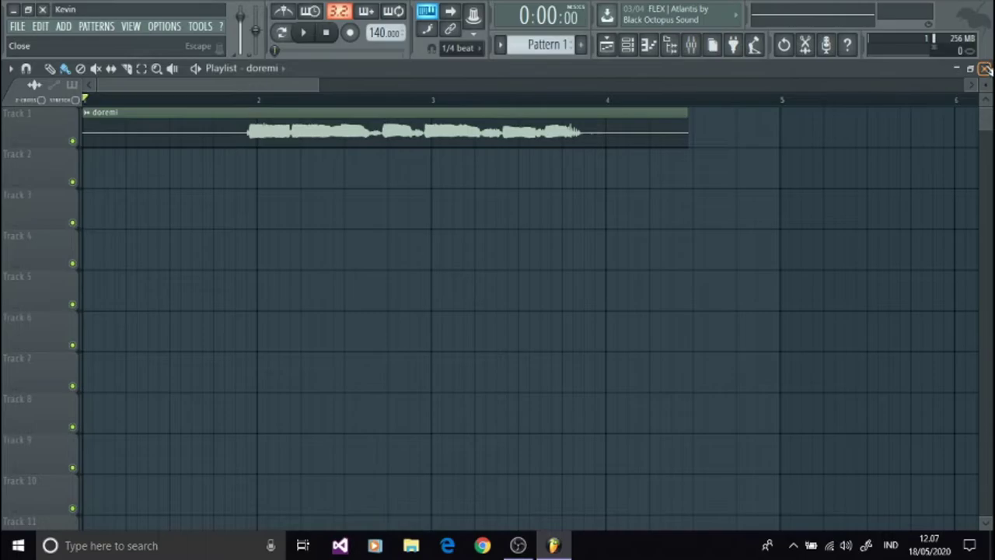
Open the doremi clip for pitch correction in Newtone and maximize the editor around the sung notes
click(91, 115)
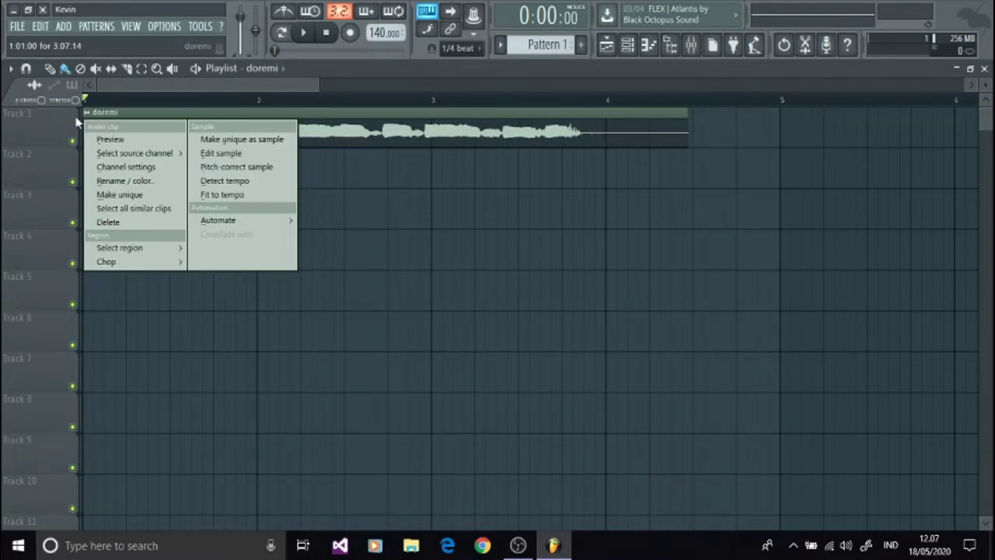
click(229, 168)
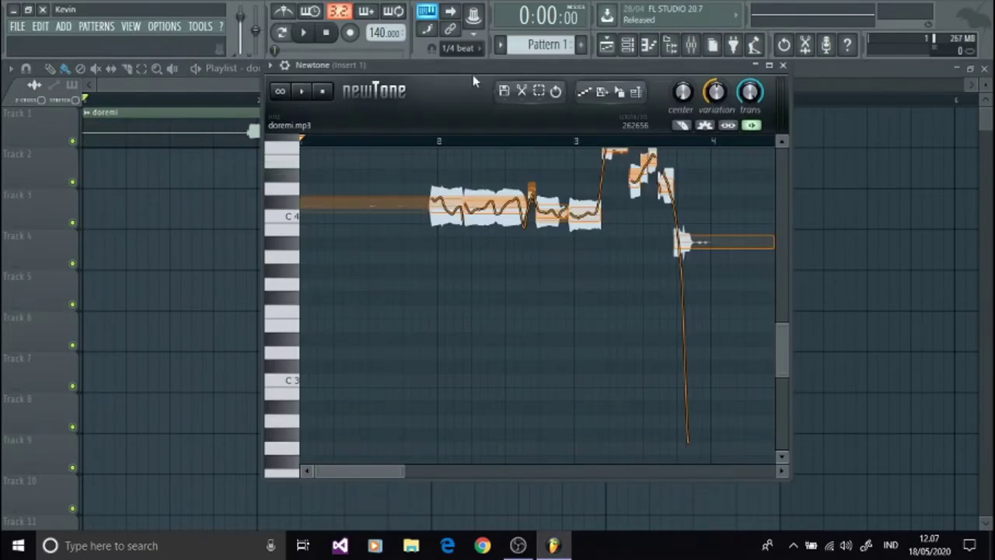
drag(440, 106, 432, 119)
scroll(608, 309, up, 3)
scroll(608, 309, down, 1)
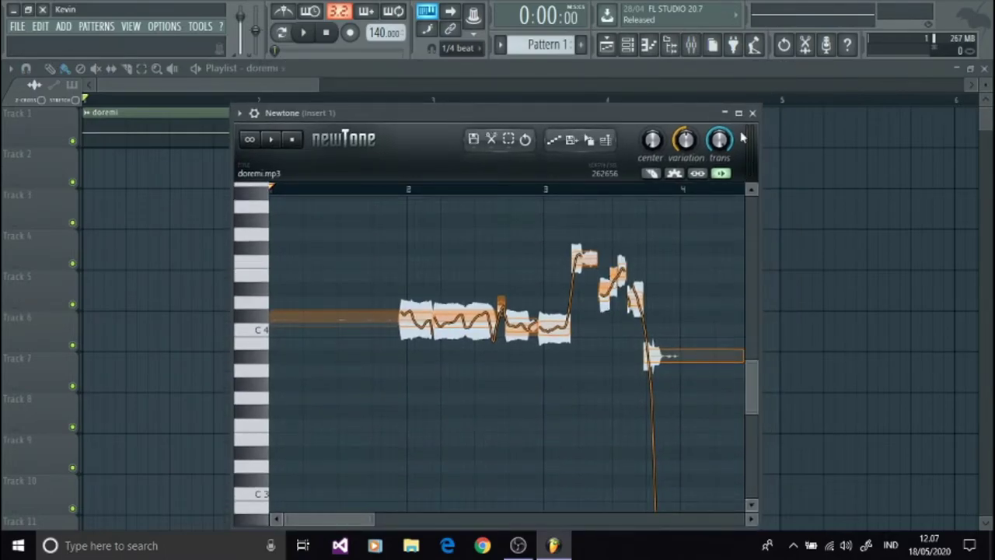
click(739, 113)
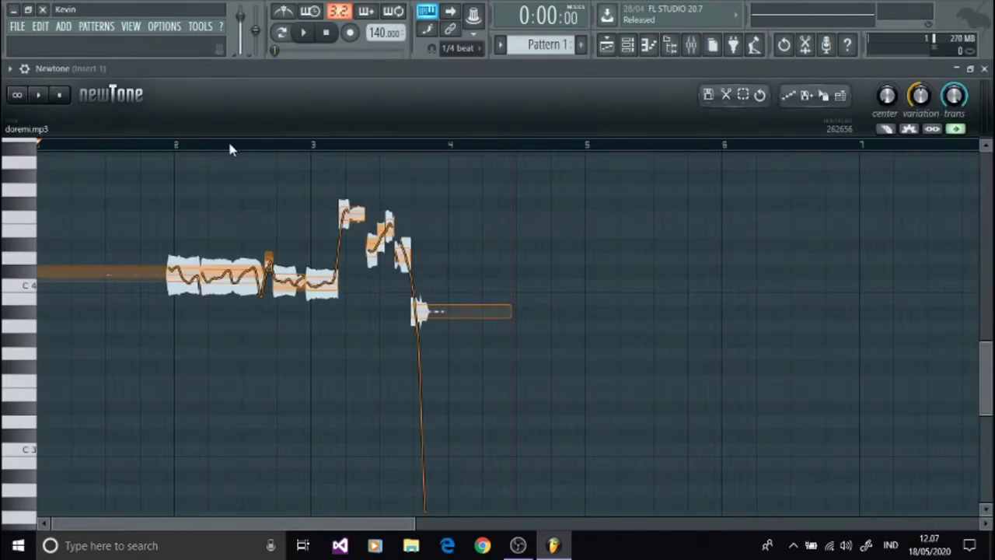
scroll(230, 148, up, 5)
drag(151, 535, 464, 506)
drag(4, 518, 111, 518)
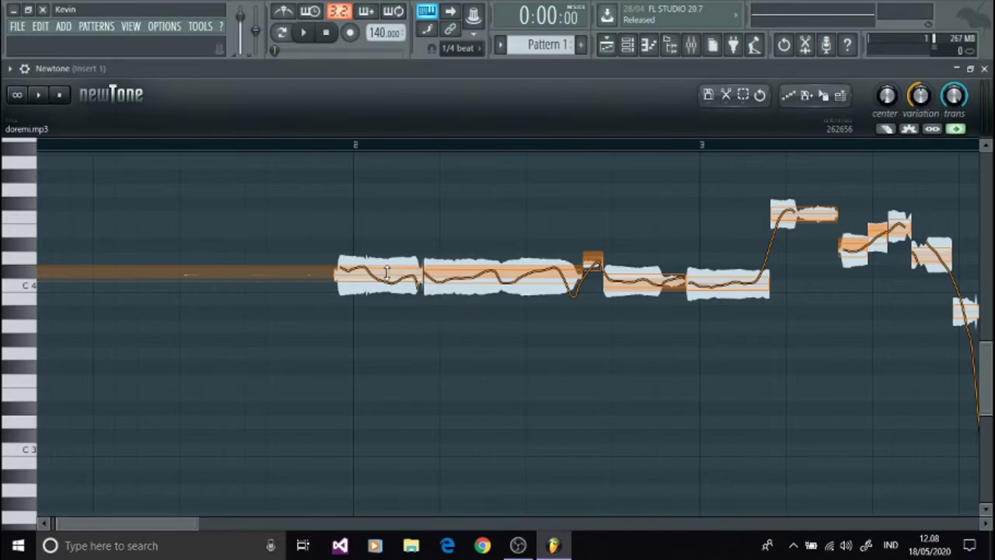
Try raising the first sung note near bar 2 by a few semitones and move it back to the row above C4
drag(384, 270, 342, 237)
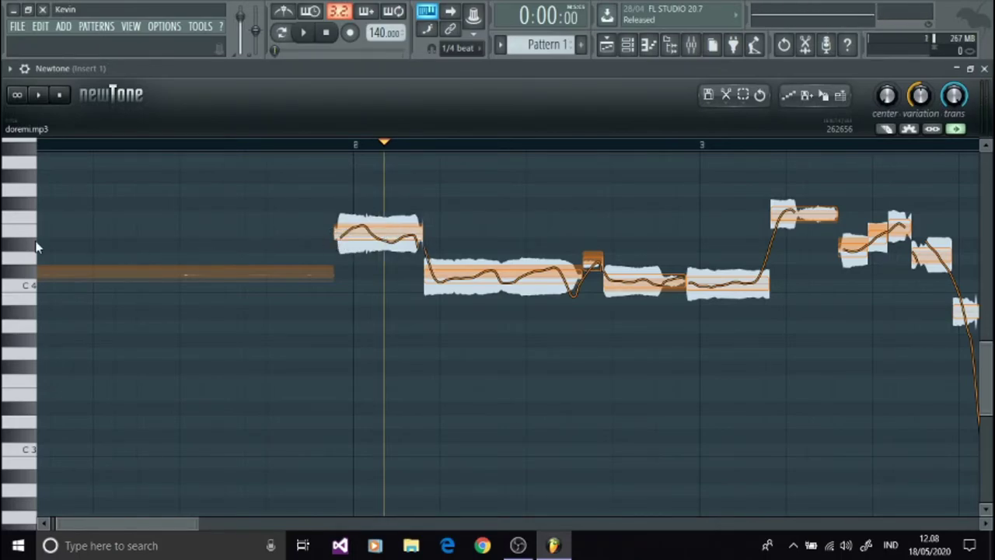
drag(365, 235, 394, 285)
click(398, 384)
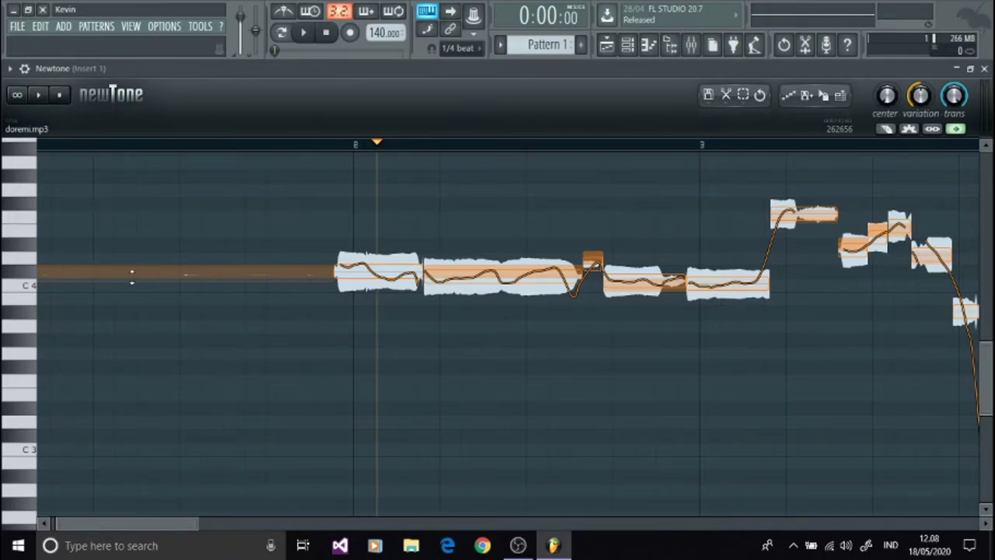
Center the silent opening slice on its pitch and raise Newtone's center correction to the maximum for all slices
right_click(92, 282)
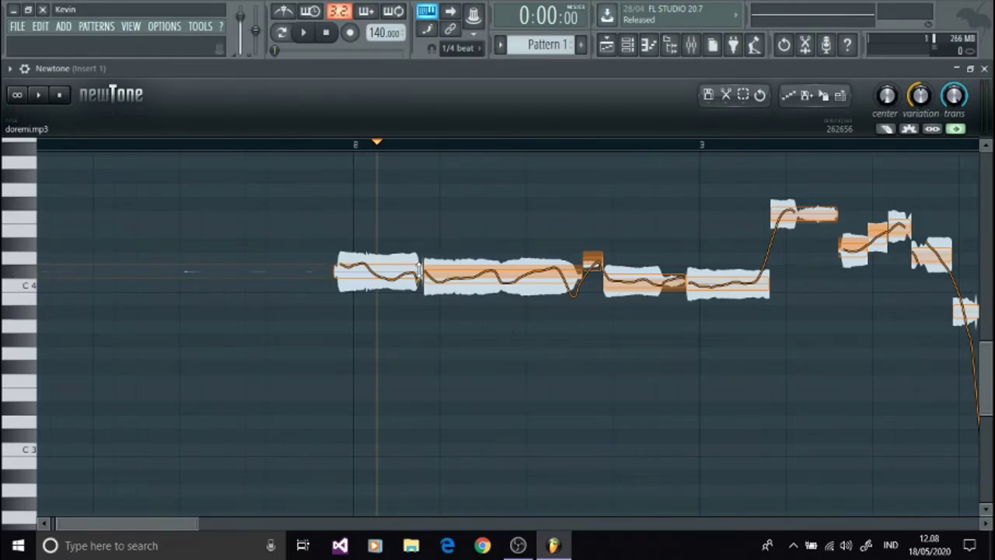
click(278, 146)
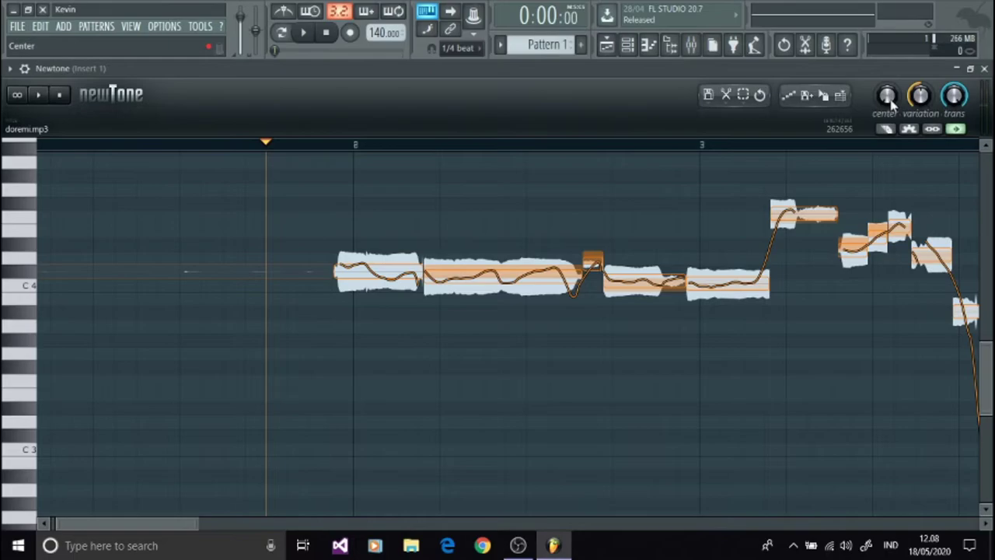
drag(892, 101, 892, 64)
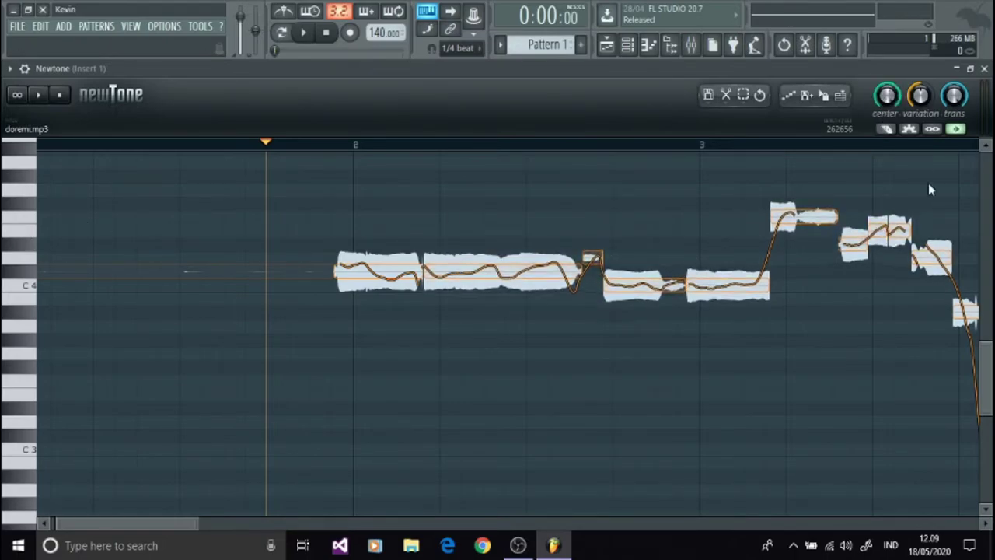
Try lowering the pitch variation of all slices to the minimum and raise it again
drag(94, 521, 122, 525)
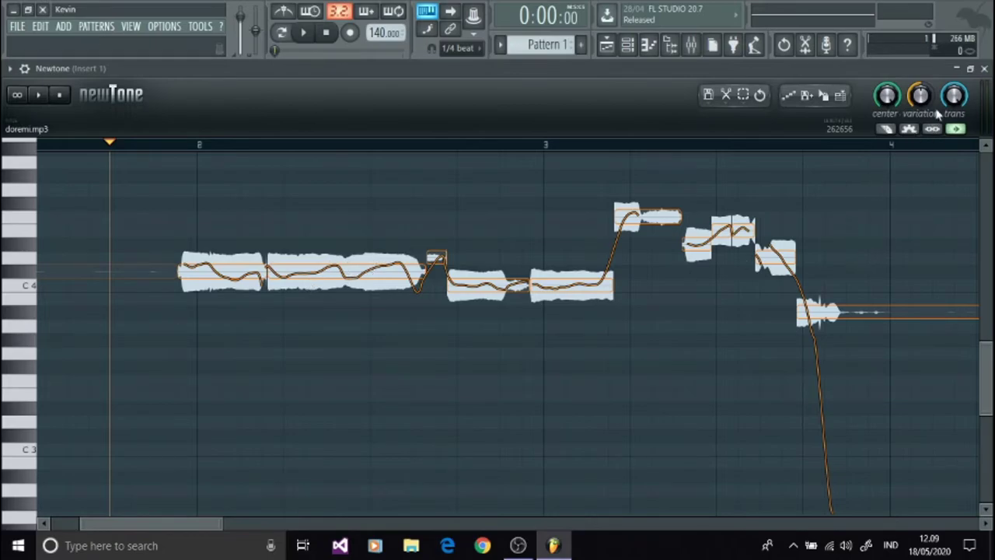
drag(921, 96, 922, 161)
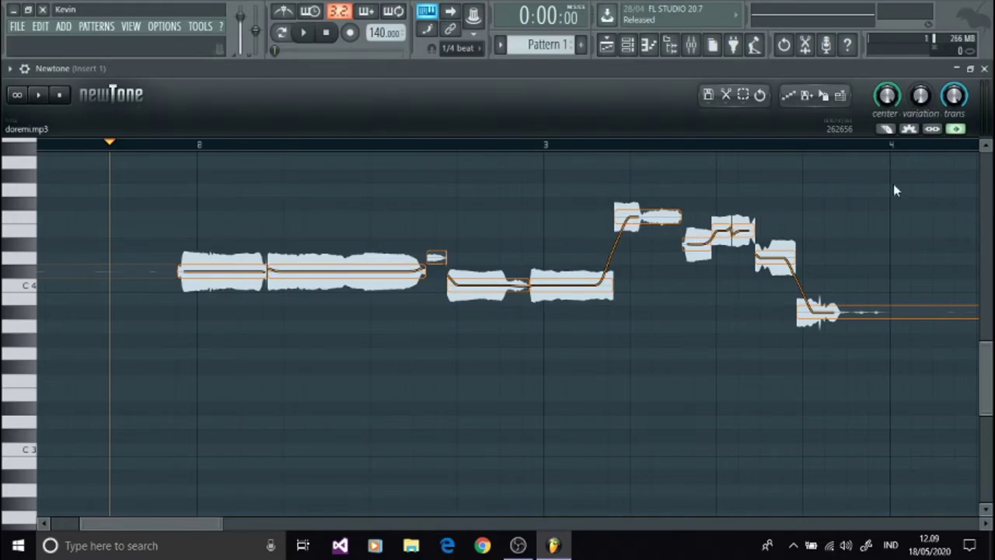
drag(922, 96, 921, 76)
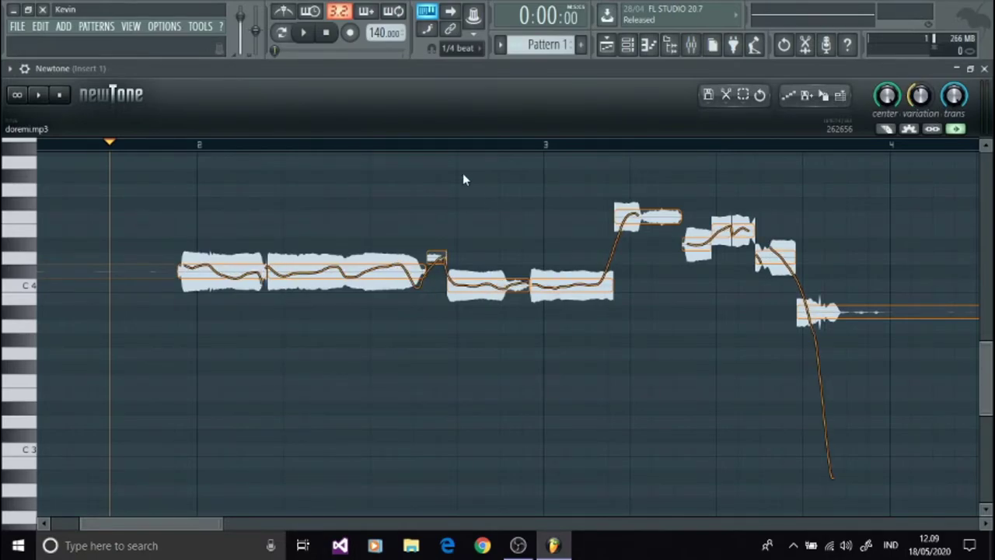
Set the variation ramp in of the slice just before bar 3 to -51.25% and its ramp out to 40.46%
scroll(474, 146, up, 5)
scroll(474, 146, up, 1)
click(506, 285)
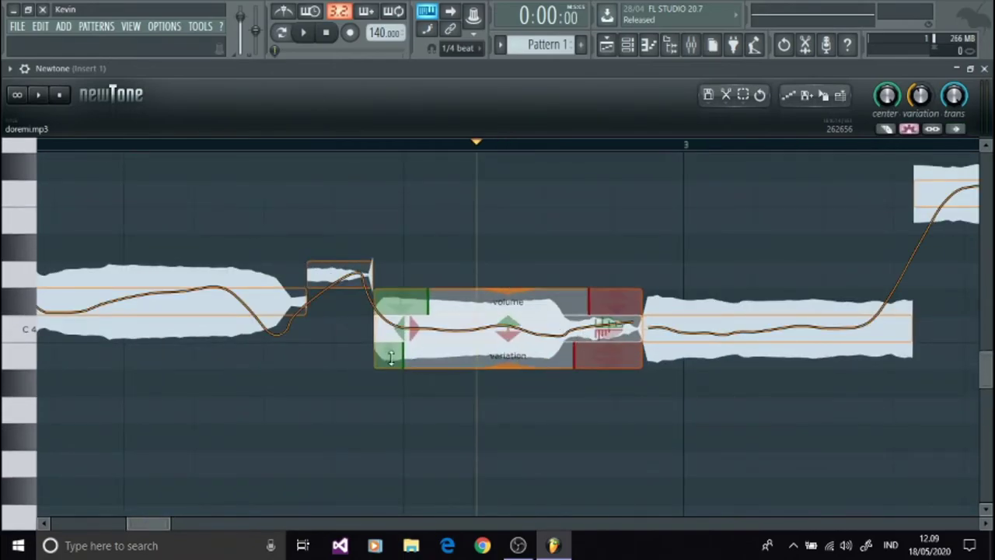
drag(394, 354, 397, 366)
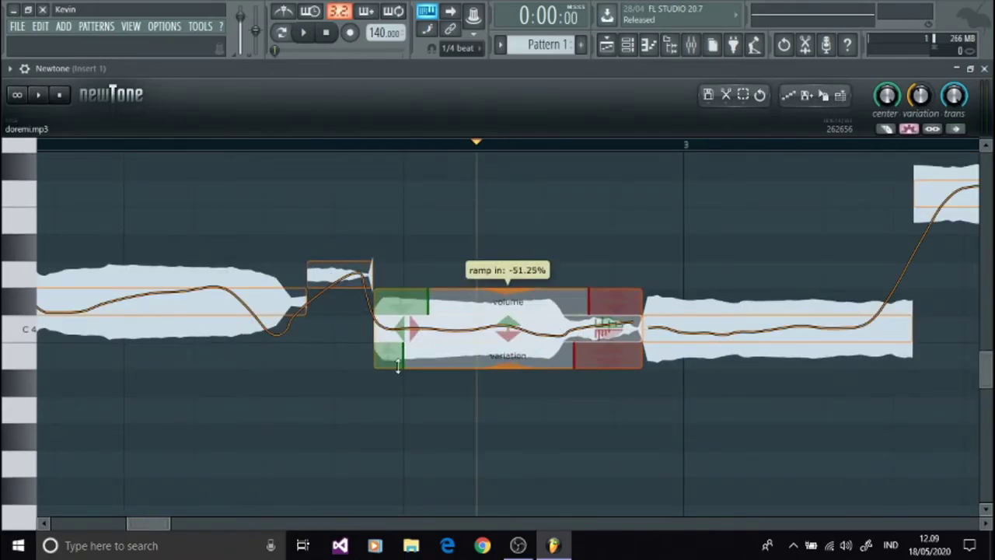
mouse_move(598, 355)
mouse_down()
mouse_move(601, 306)
mouse_move(607, 342)
mouse_up()
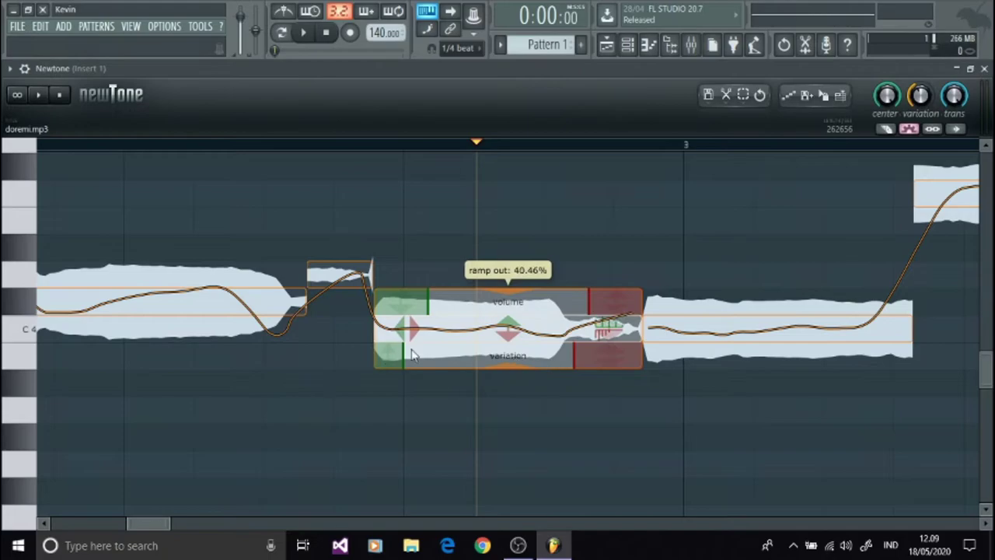
Lengthen the variation ramp-in and ramp-out regions toward the middle of the slice before bar 3
drag(403, 353, 476, 366)
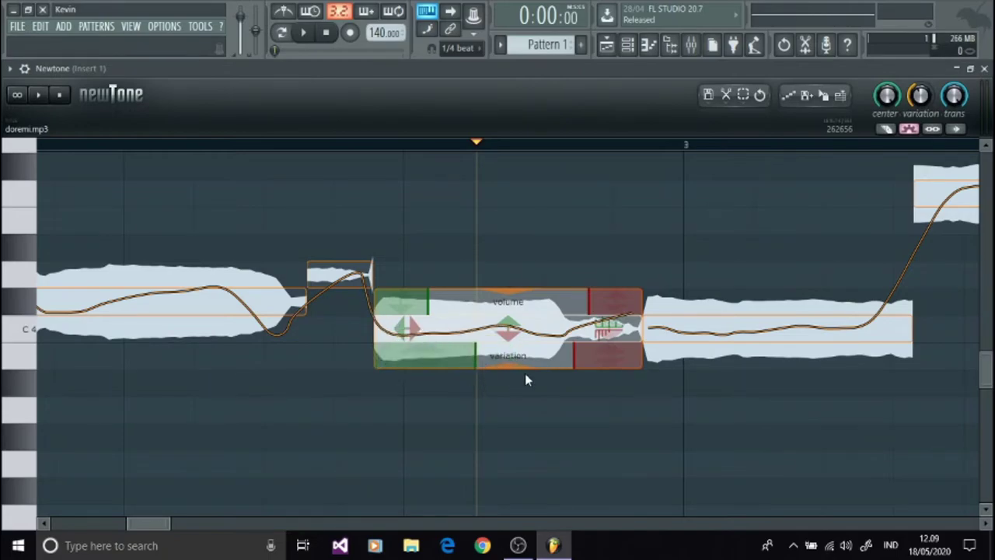
drag(575, 359, 500, 359)
mouse_move(418, 304)
mouse_down()
mouse_move(417, 289)
mouse_move(418, 309)
mouse_up()
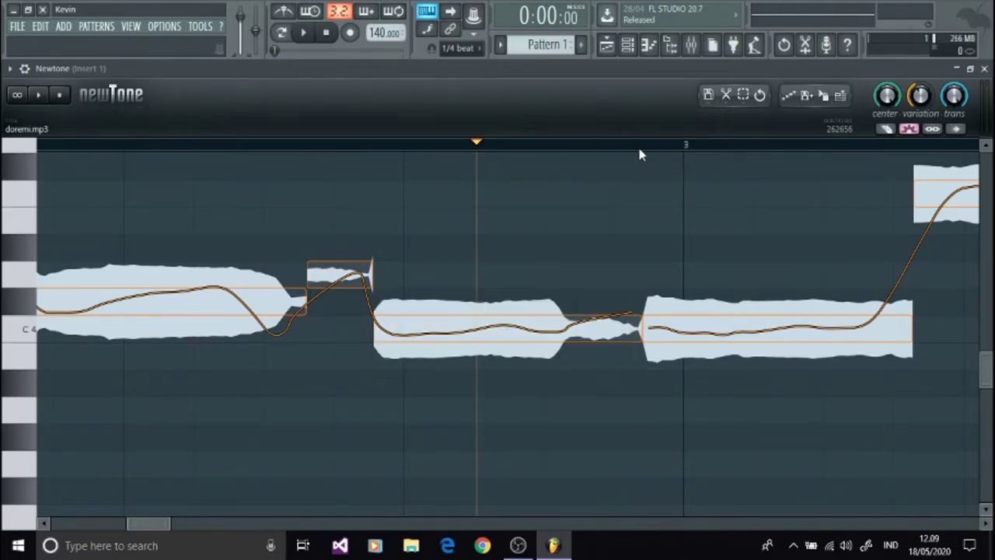
Raise the first sung note, at bar 2, by four semitones
scroll(637, 146, down, 5)
drag(136, 522, 197, 527)
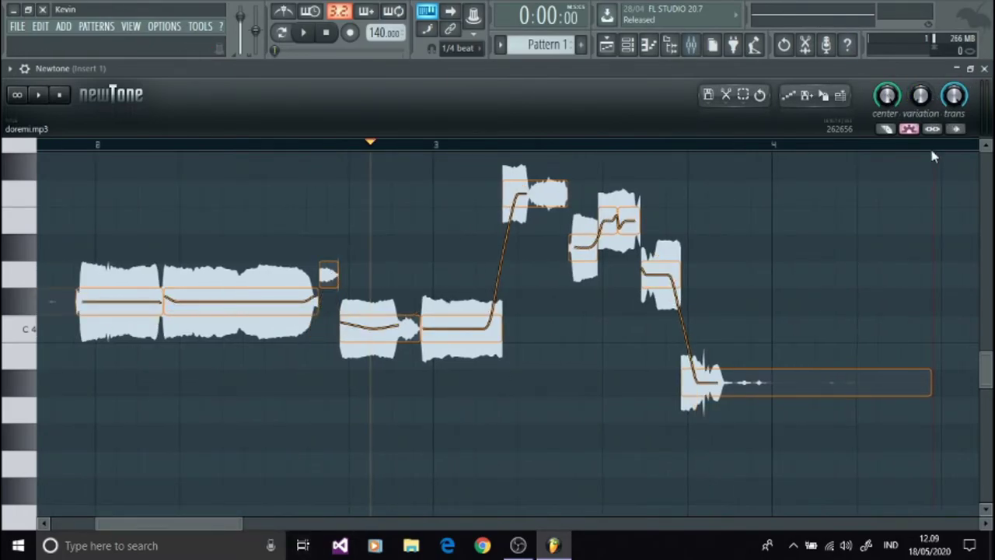
mouse_move(316, 318)
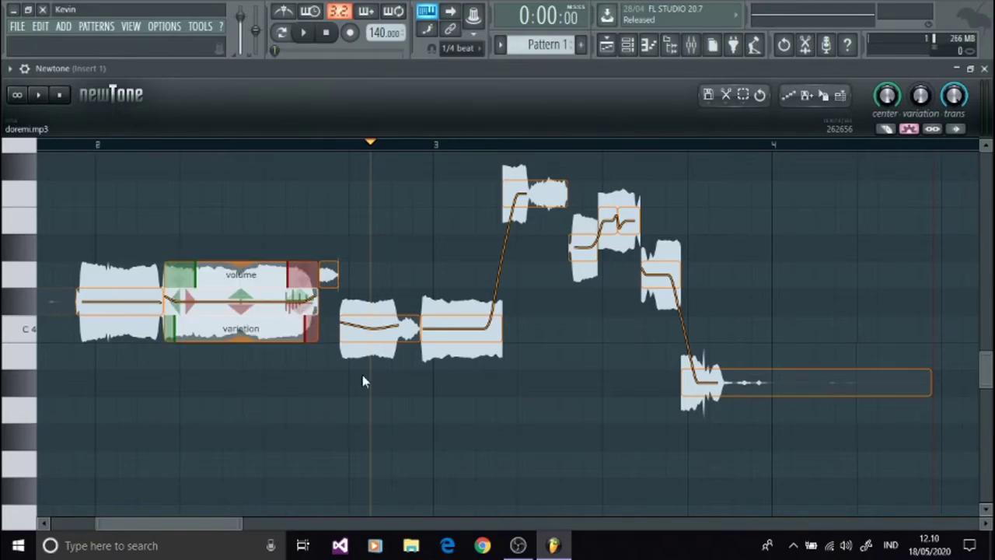
drag(151, 306, 151, 194)
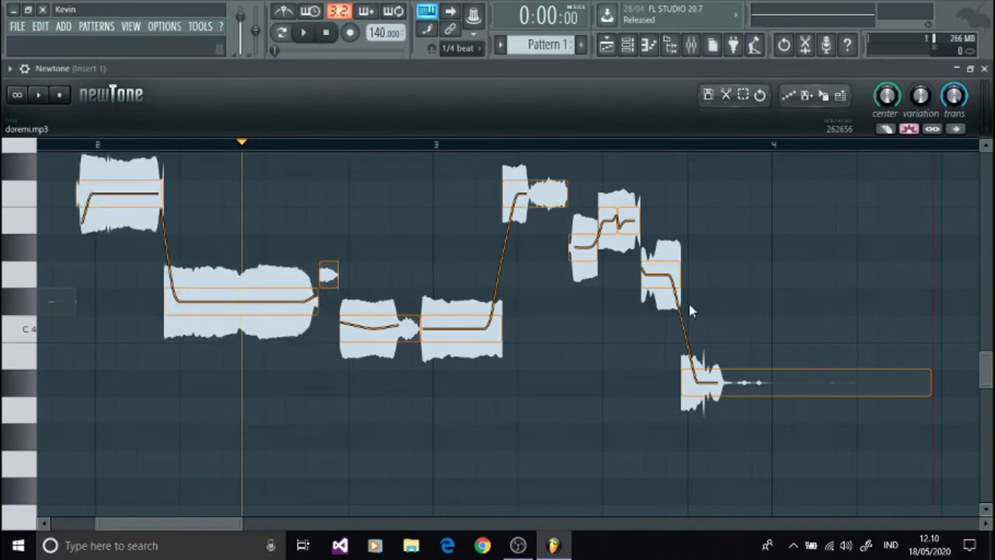
Try the maximum transition for all slices, return it to the minimum, and level the pitch at the start of the slice before bar 3
mouse_move(961, 94)
mouse_down()
mouse_move(961, 76)
mouse_move(961, 95)
mouse_up()
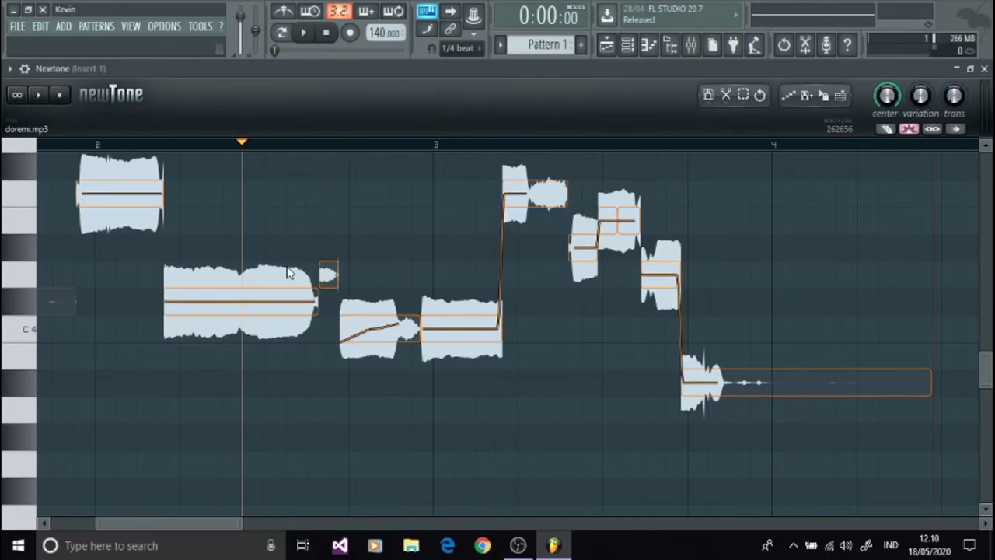
mouse_move(488, 342)
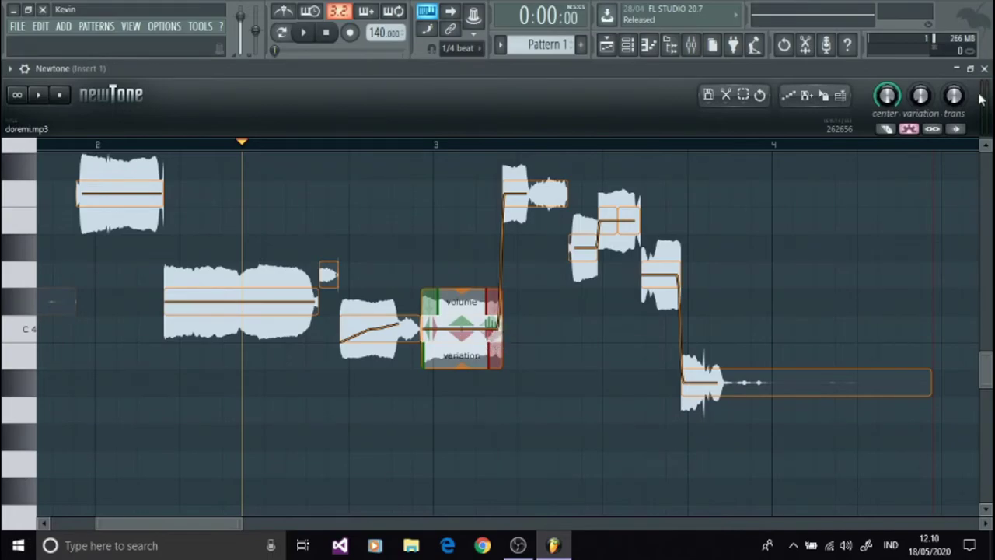
drag(952, 104, 952, 52)
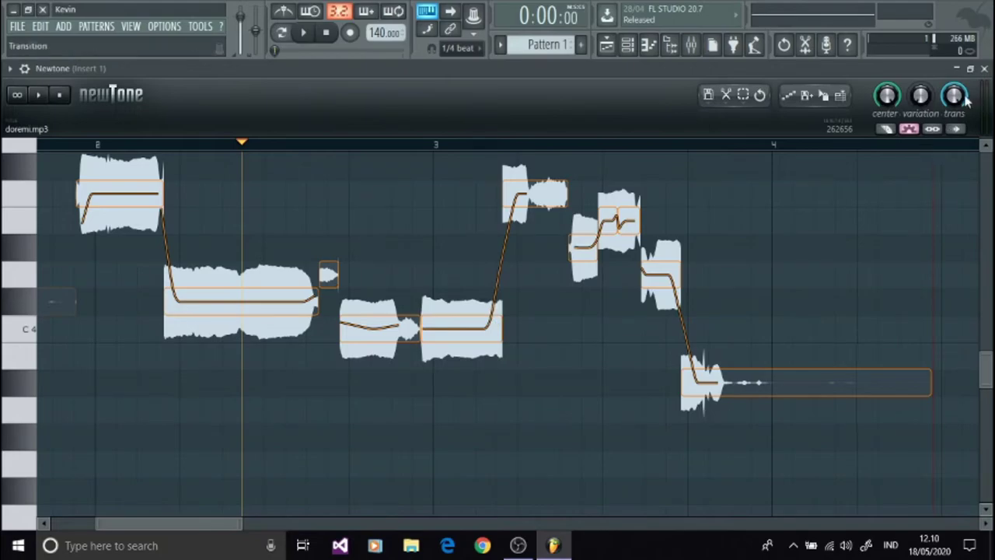
drag(954, 96, 954, 149)
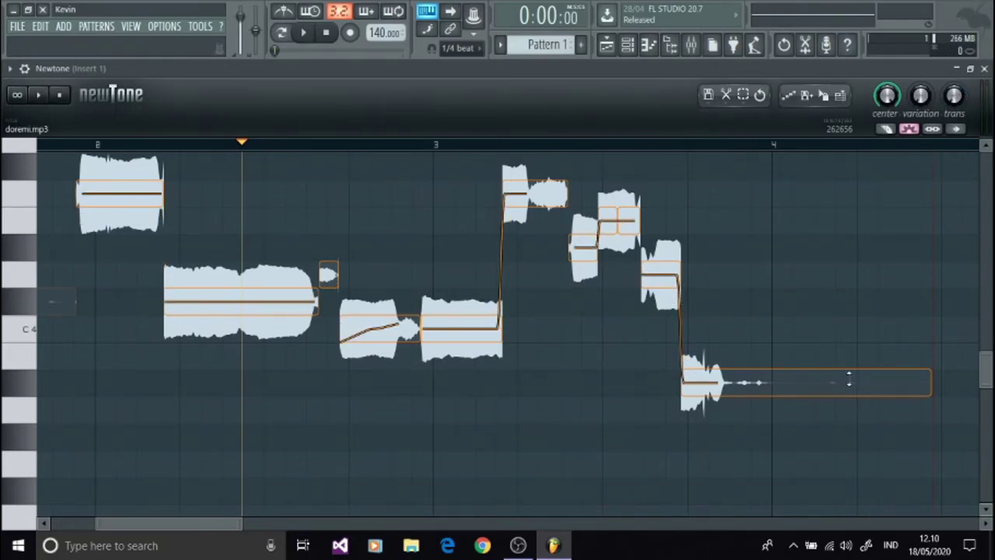
mouse_move(363, 352)
drag(344, 330, 343, 350)
Lower the first sung note by eight semitones and raise the second sung note by two semitones
scroll(347, 454, up, 3)
drag(120, 251, 120, 467)
drag(236, 368, 236, 316)
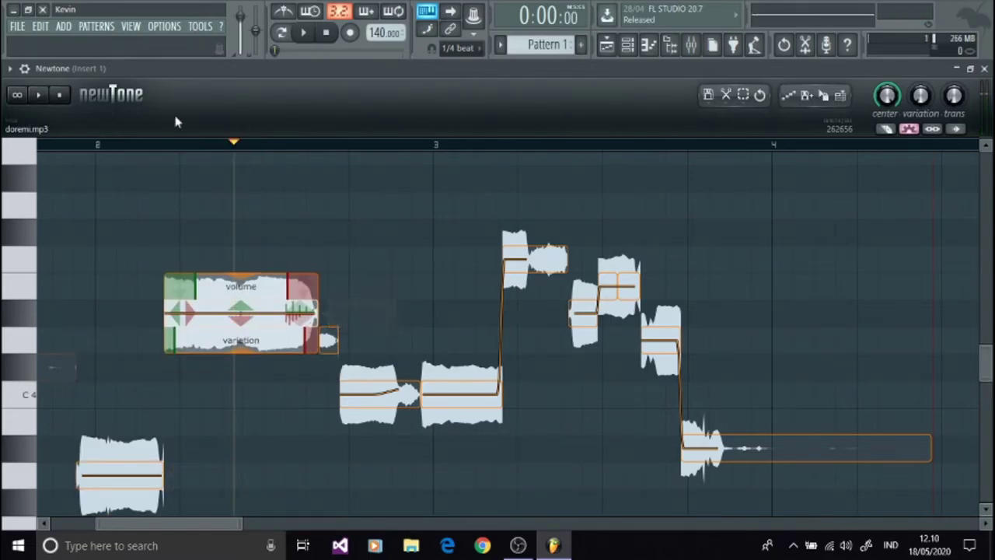
Look through the edit commands, try cut mode on the second sung note, and turn cut mode off
click(730, 95)
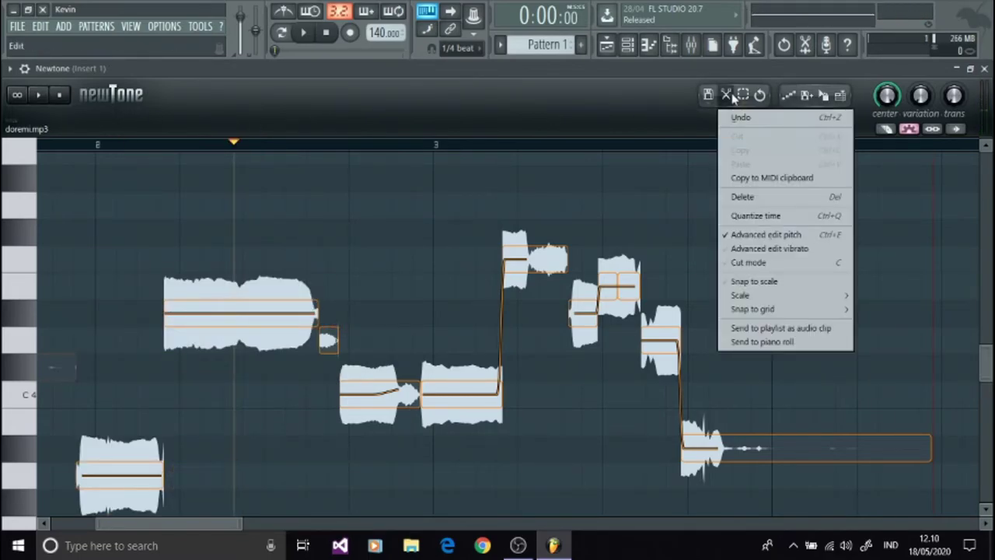
click(731, 96)
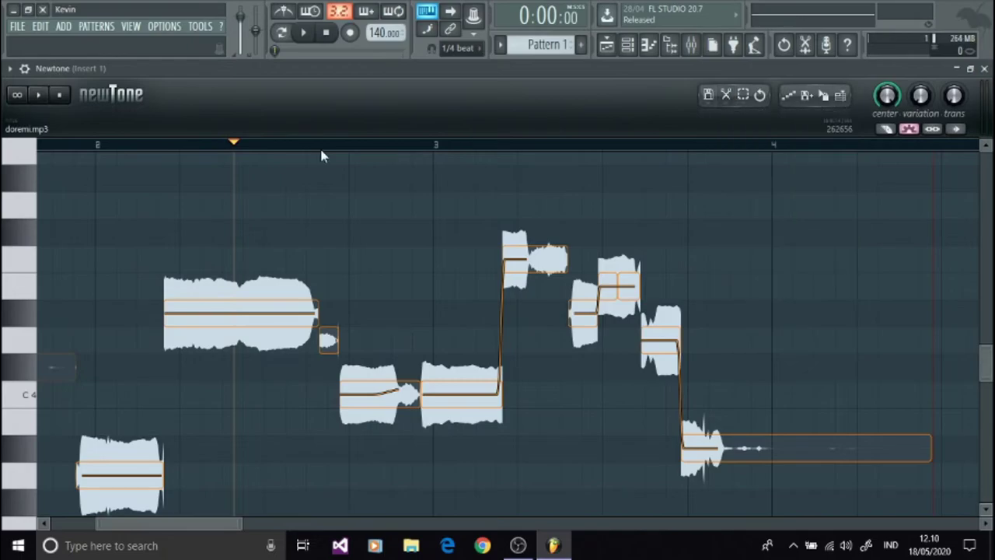
click(886, 129)
click(257, 312)
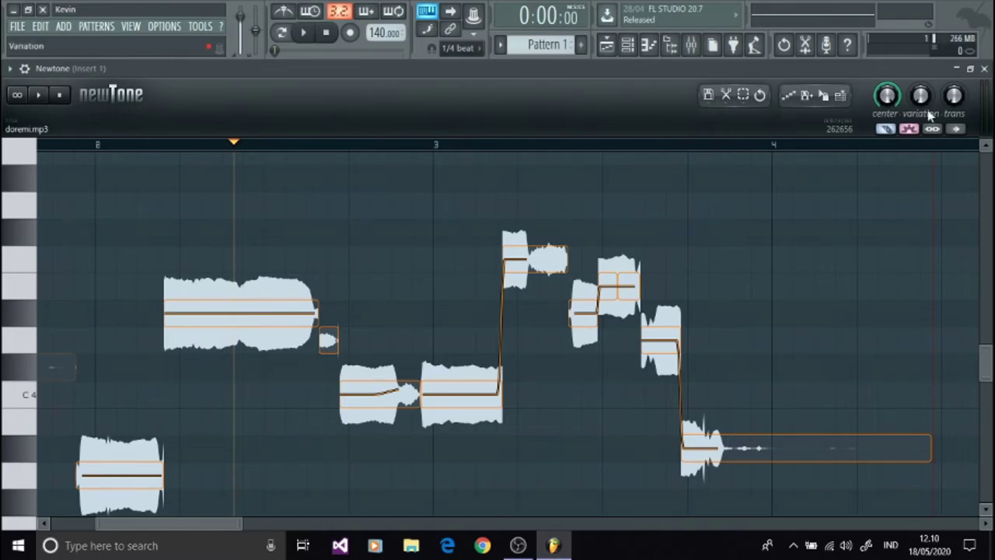
click(886, 128)
Try stretching the end of the second sung note and bring it back to its original length
drag(315, 309, 393, 310)
drag(465, 315, 299, 365)
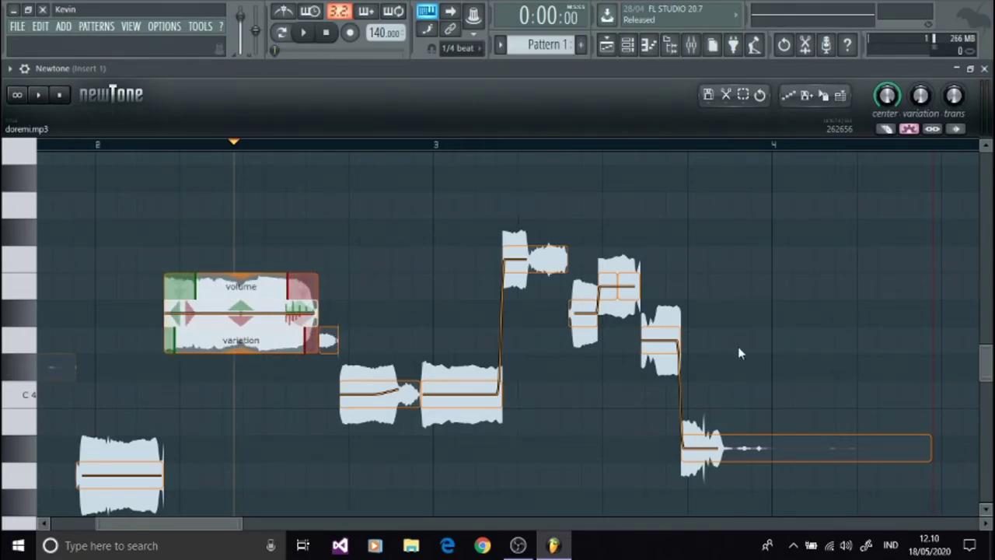
click(823, 425)
Raise the first sung note, near bar 2, by four semitones to the row above C4
scroll(642, 233, down, 1)
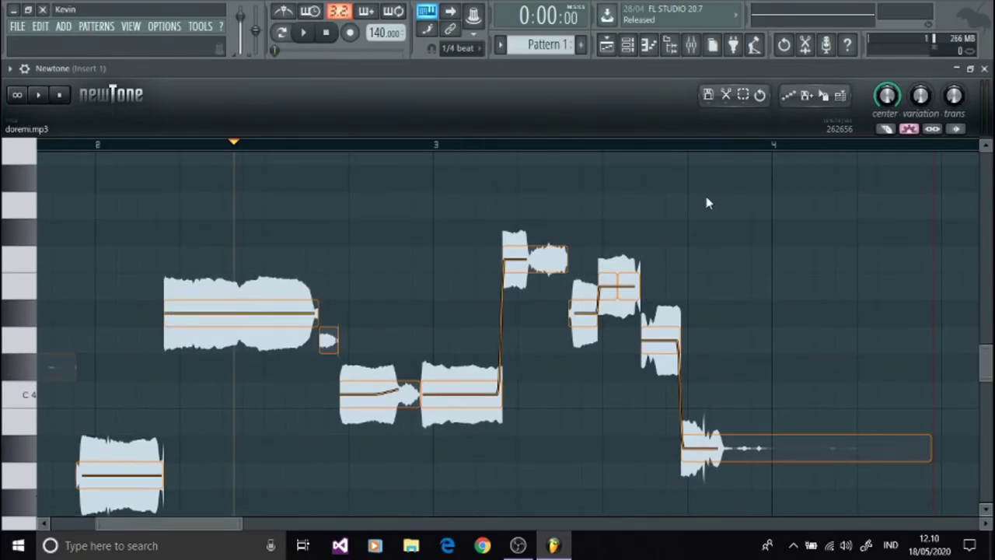
scroll(730, 151, down, 3)
scroll(468, 348, down, 5)
scroll(459, 350, up, 11)
scroll(719, 279, down, 5)
scroll(720, 285, down, 2)
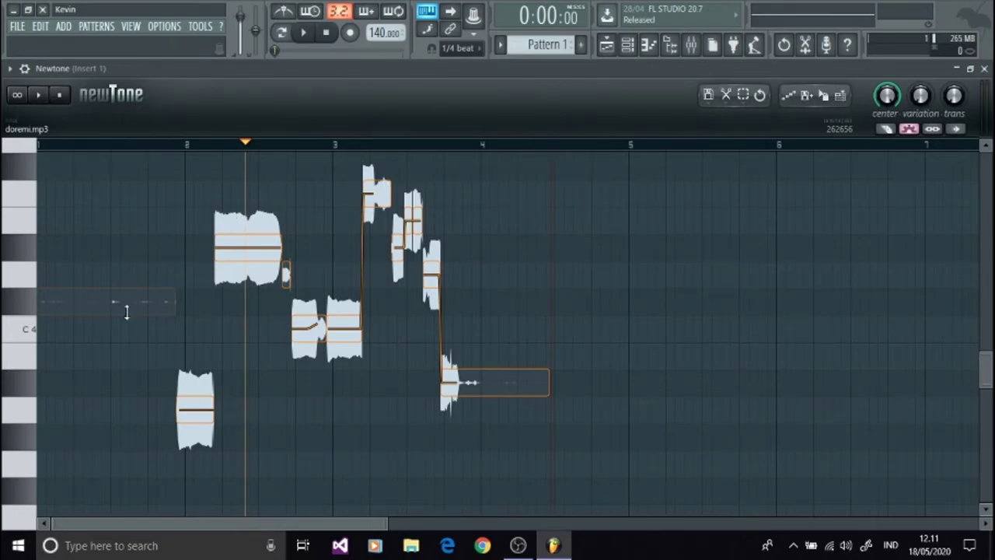
click(203, 417)
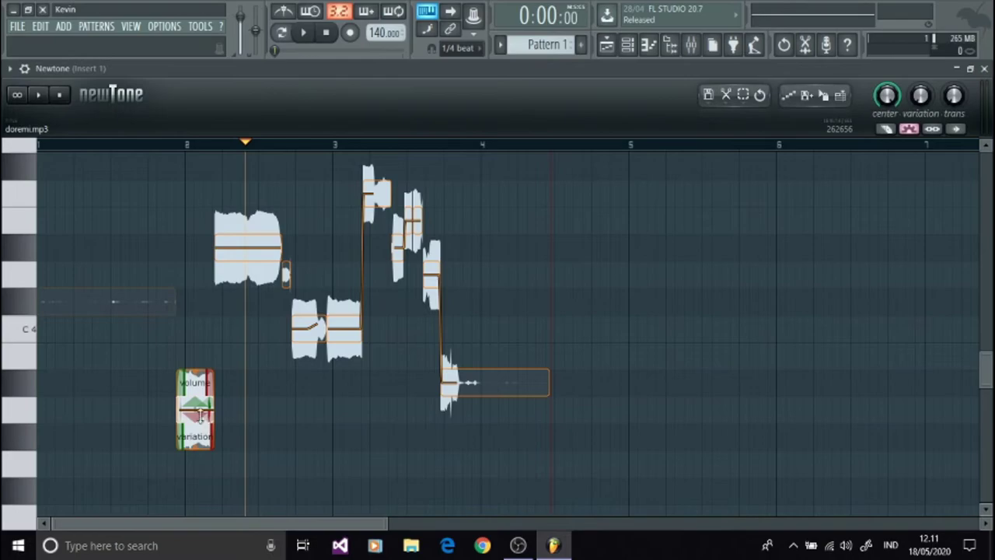
drag(195, 412, 195, 305)
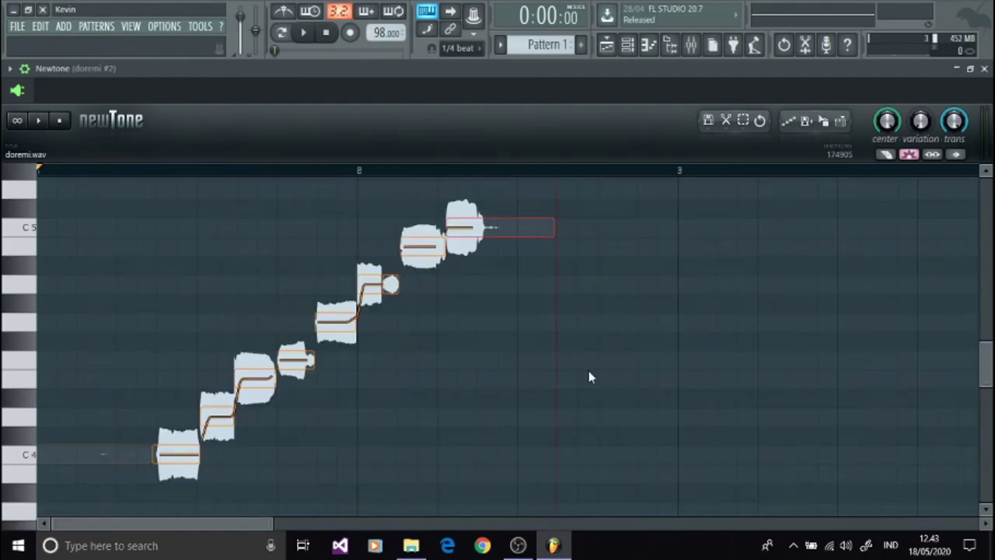
Examine the rising scale of doremi.wav slices from C4 to C5 in Newtone, play it back and stop playback
scroll(678, 388, up, 3)
scroll(681, 399, down, 5)
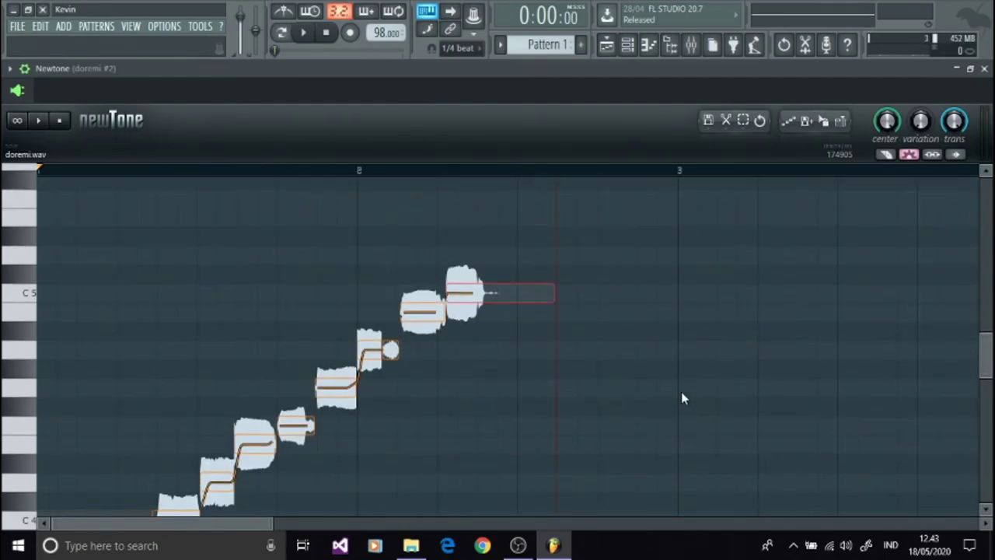
scroll(582, 355, up, 2)
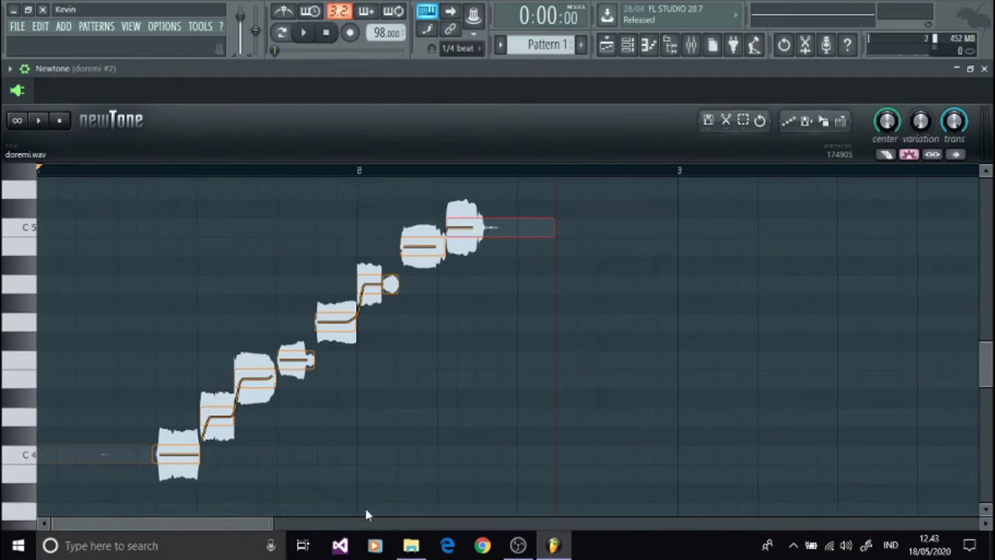
scroll(547, 453, down, 1)
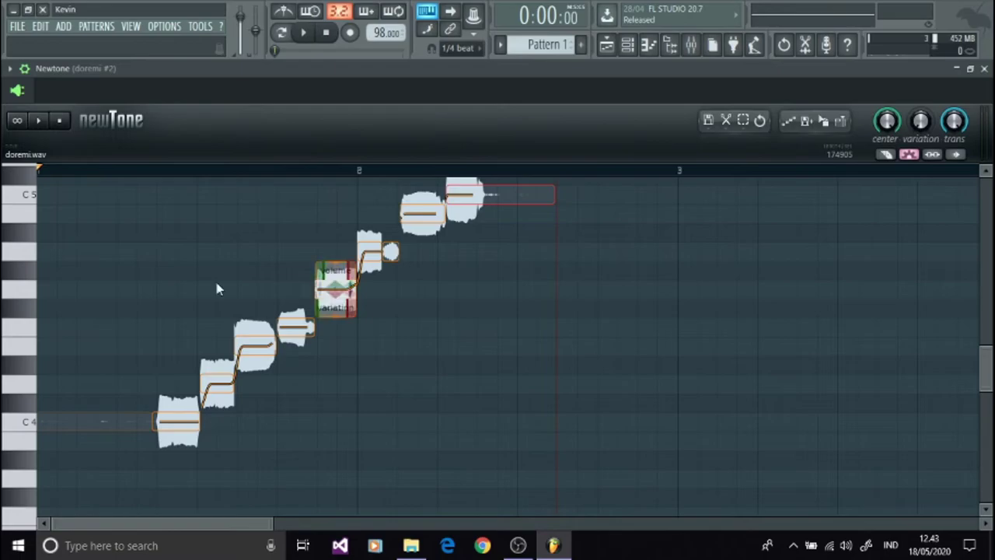
click(38, 126)
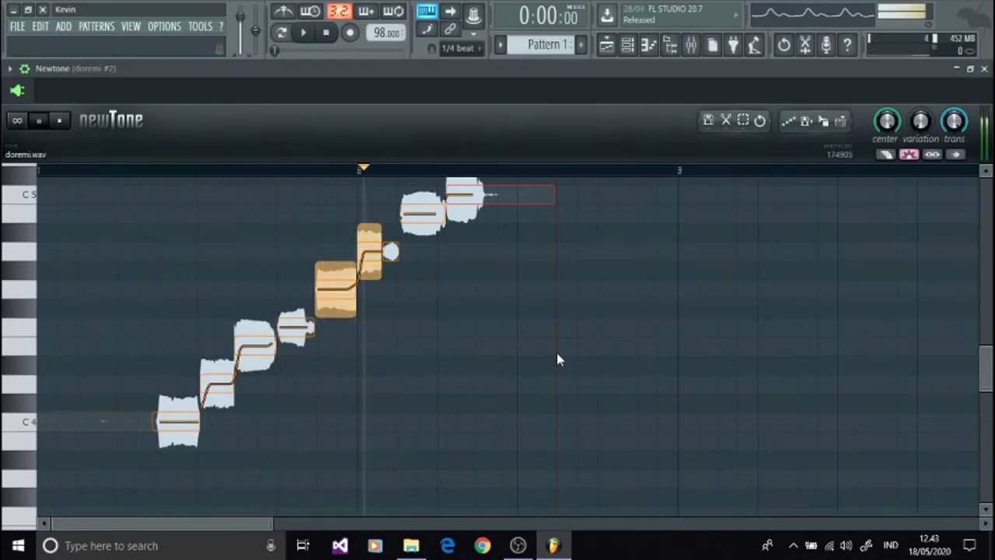
click(60, 123)
scroll(627, 400, up, 2)
scroll(627, 400, down, 2)
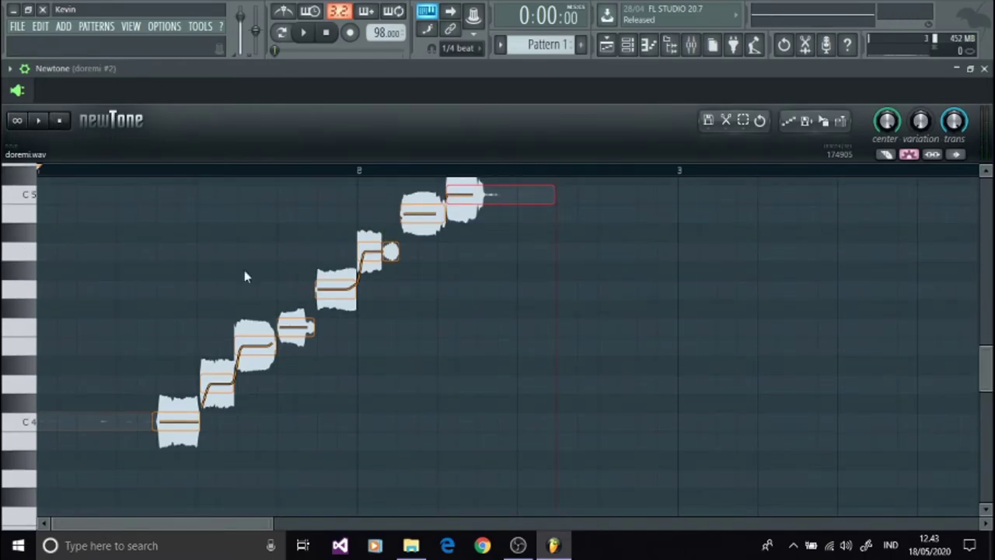
scroll(657, 369, up, 2)
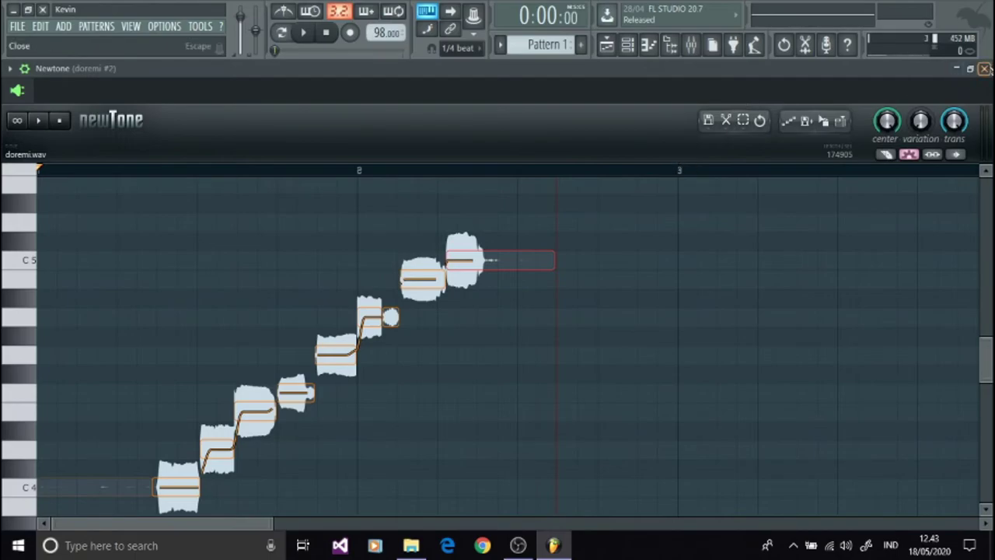
Close Newtone, open Pattern 1 from the playlist in the piano roll, and view its Grand Piano and HIP_Bass_2 notes
click(984, 68)
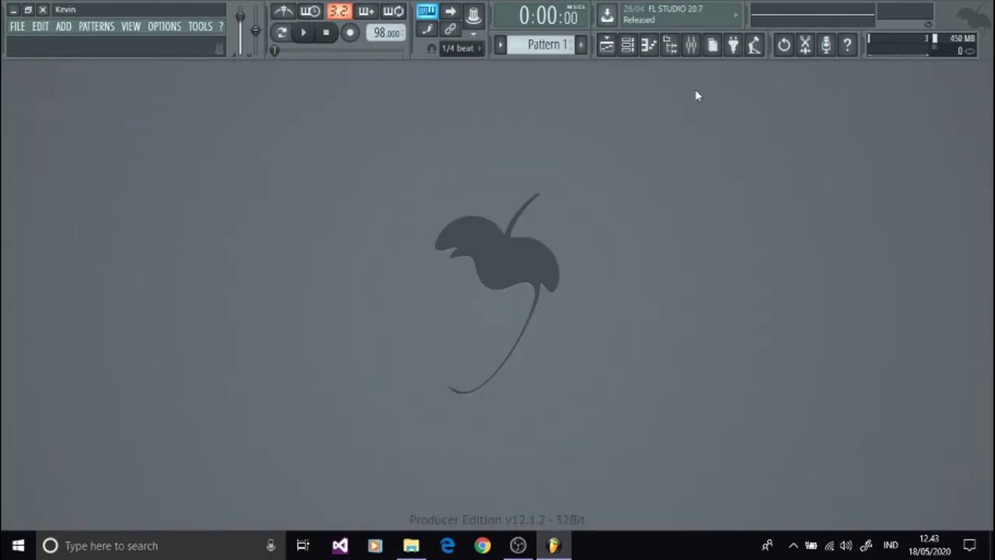
click(606, 45)
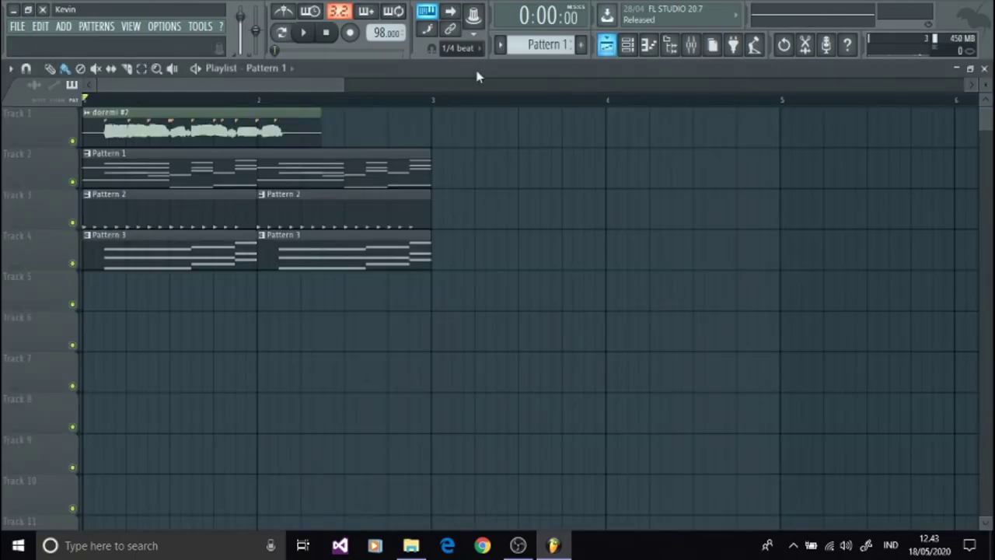
double_click(138, 166)
scroll(360, 122, up, 3)
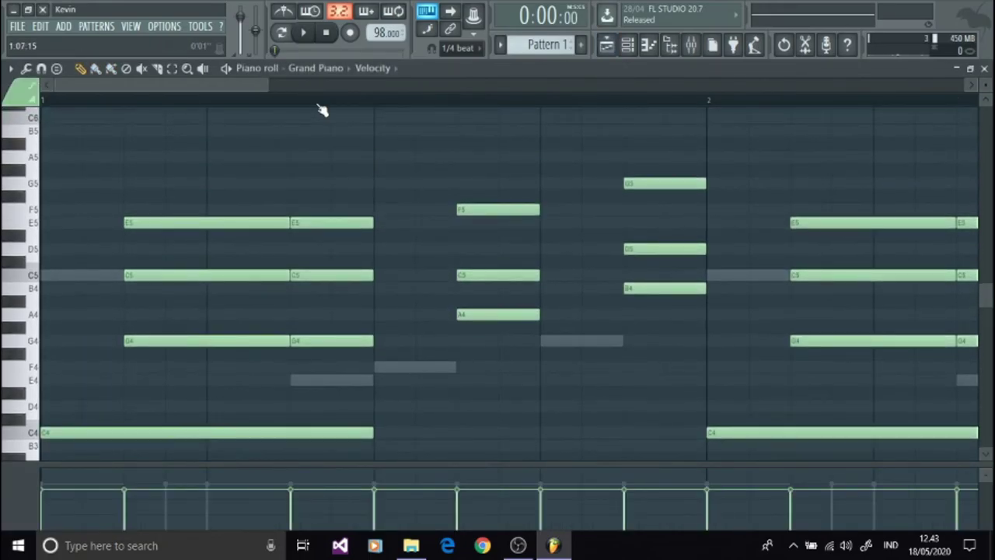
scroll(322, 111, down, 3)
click(315, 69)
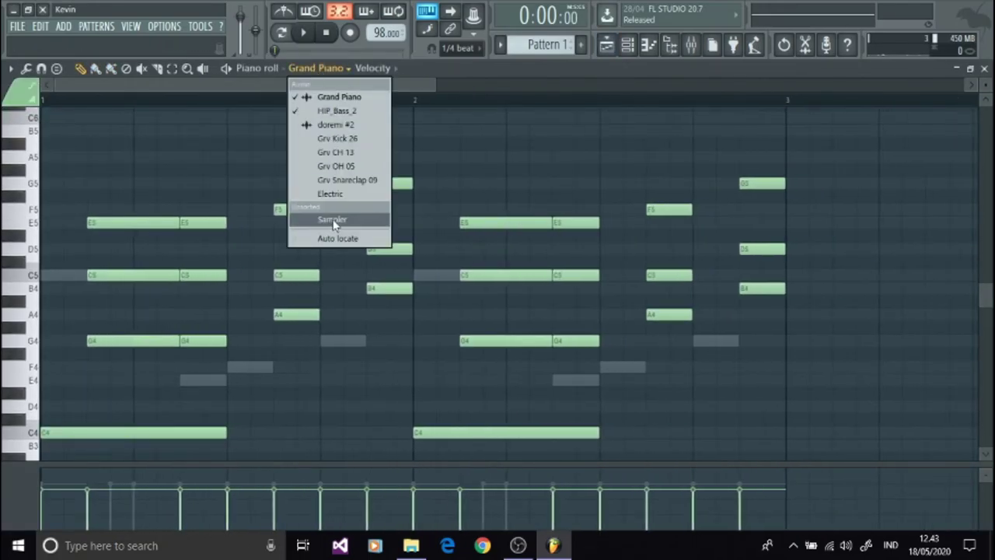
click(336, 111)
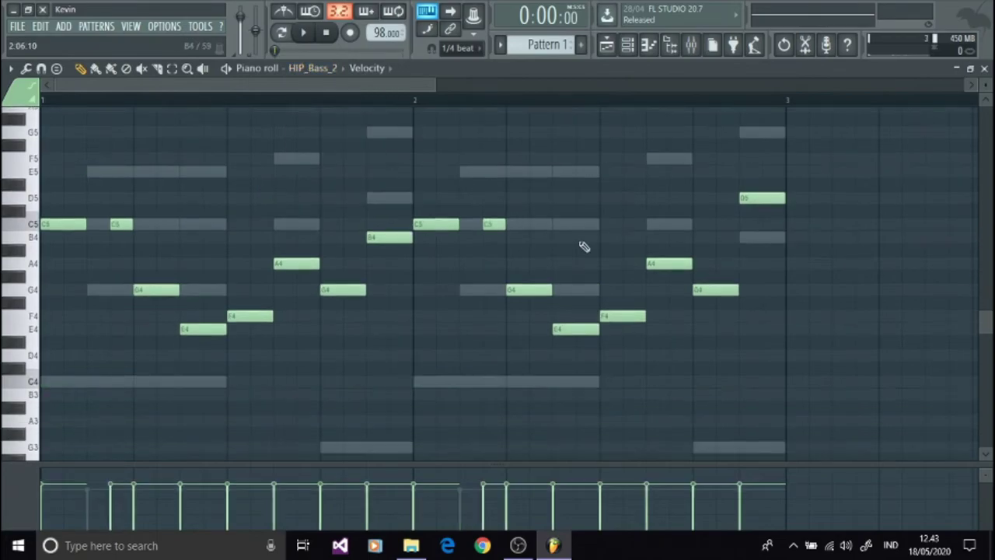
Switch to Pattern 2 and view its Kick, CH, OH and Snap drum steps in the channel rack
scroll(557, 47, up, 1)
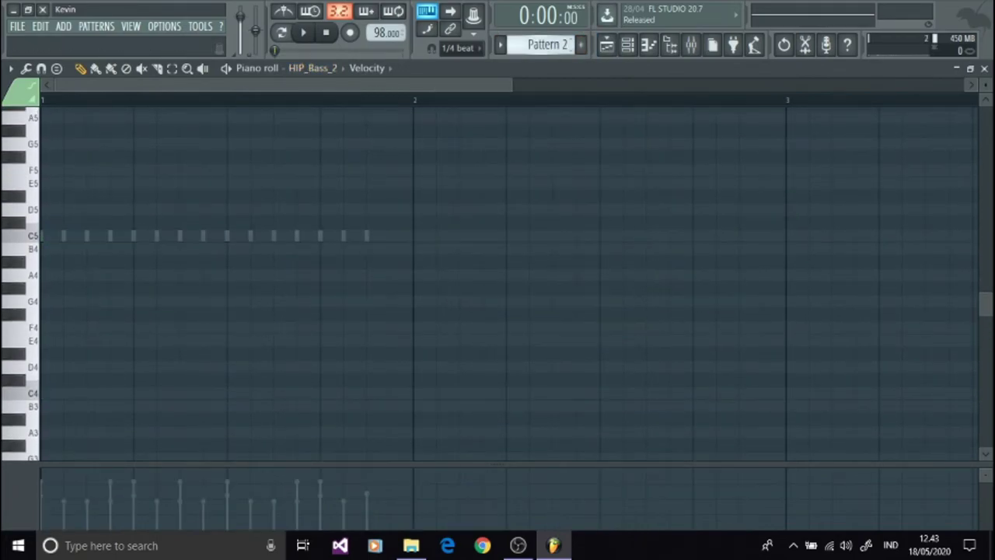
click(628, 45)
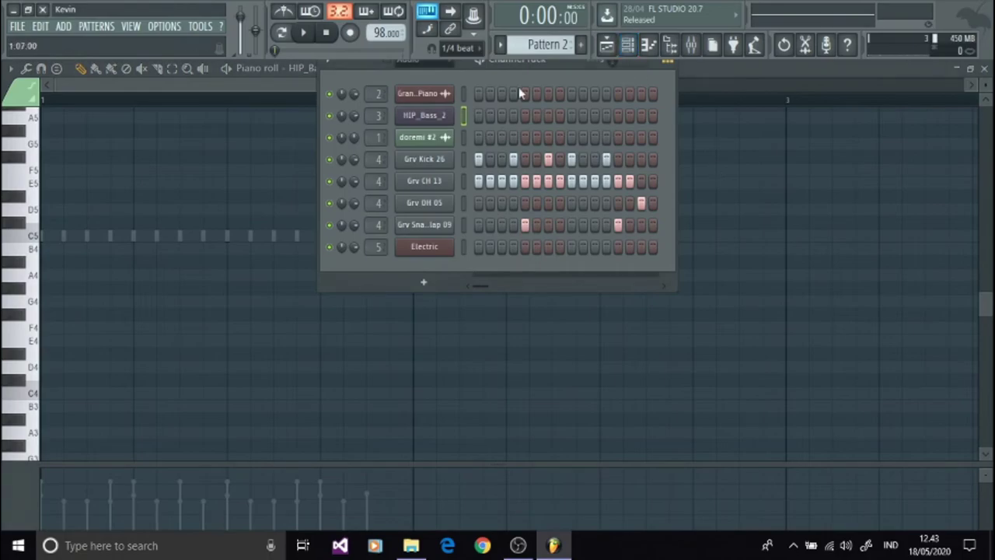
scroll(722, 167, up, 2)
drag(592, 67, 588, 153)
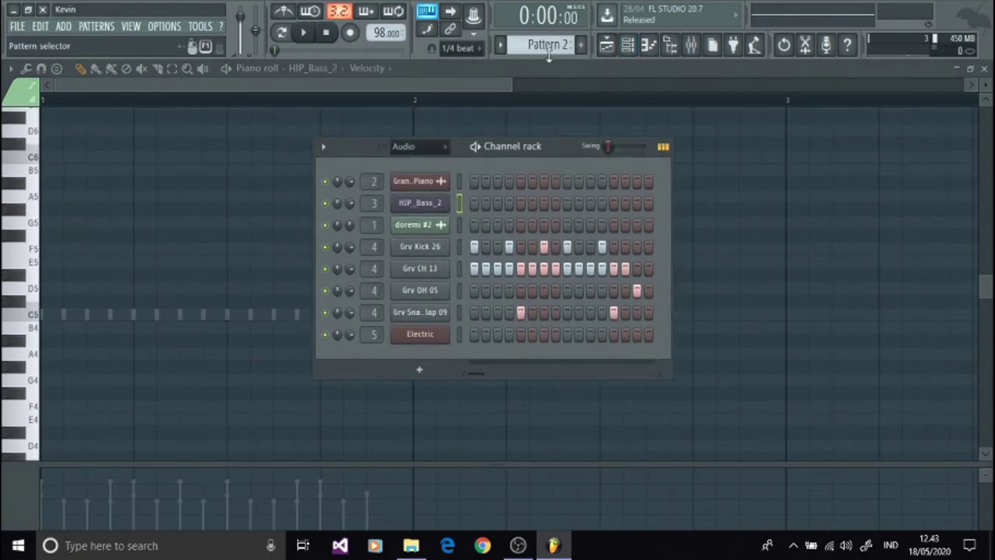
Switch to Pattern 3, close the channel rack, and view the Electric channel's chord notes in the piano roll
scroll(548, 47, up, 1)
click(627, 45)
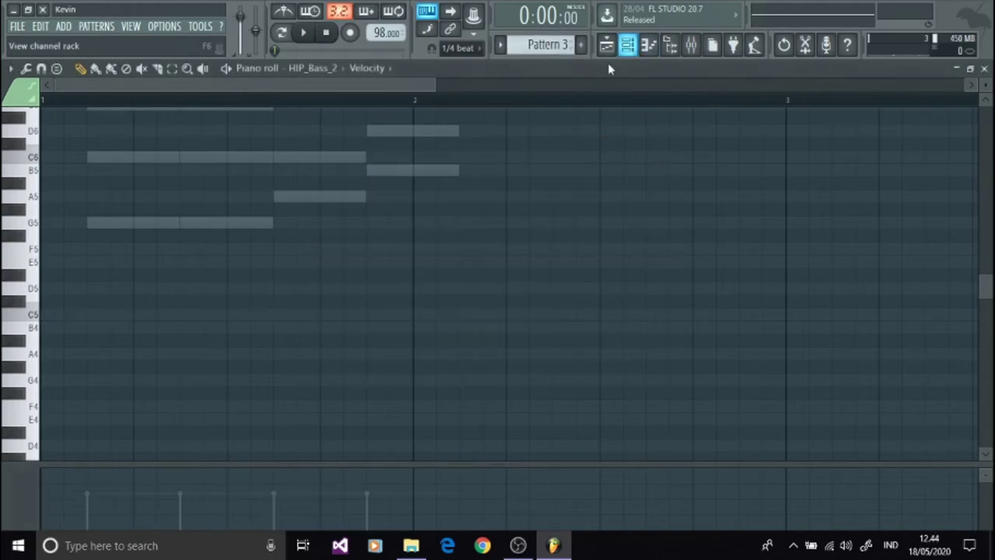
scroll(314, 105, up, 1)
click(313, 67)
click(342, 194)
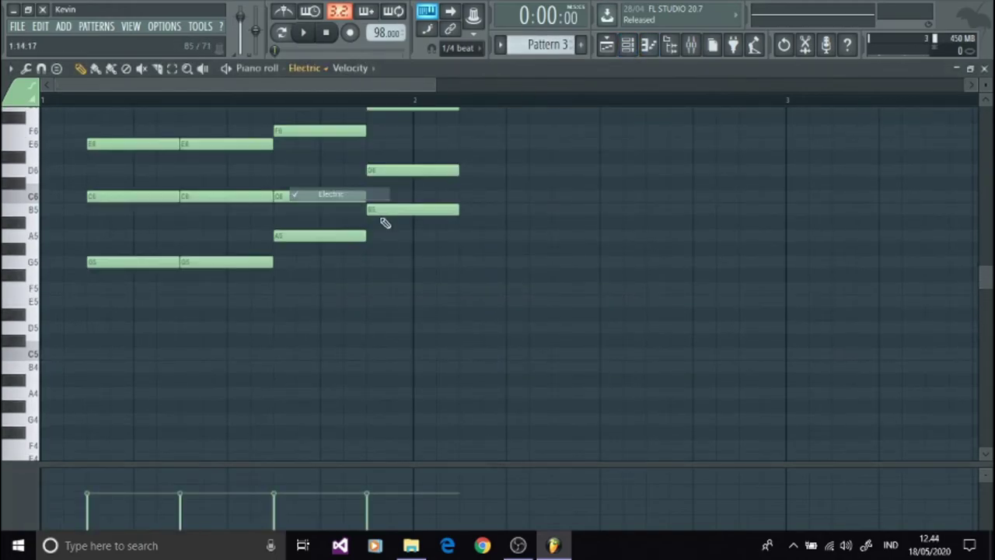
scroll(466, 249, up, 3)
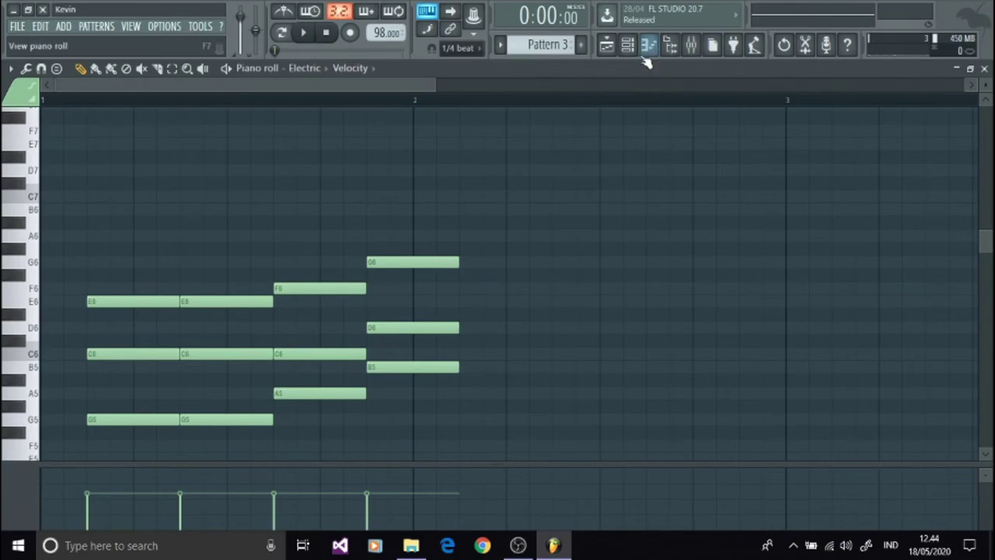
Return to the playlist, solo Track 1 with the doremi #2 vocal, play it back and stop
click(606, 44)
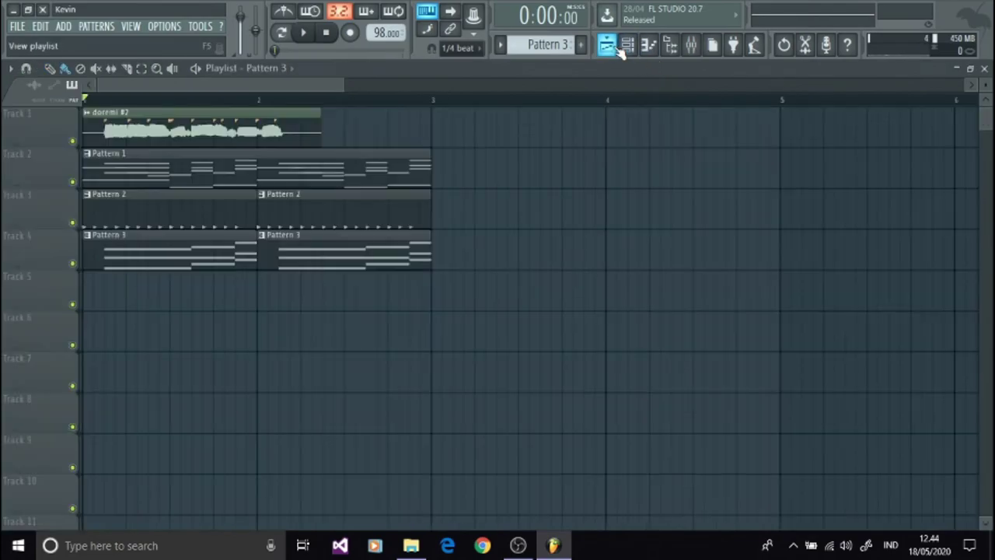
right_click(73, 141)
click(303, 32)
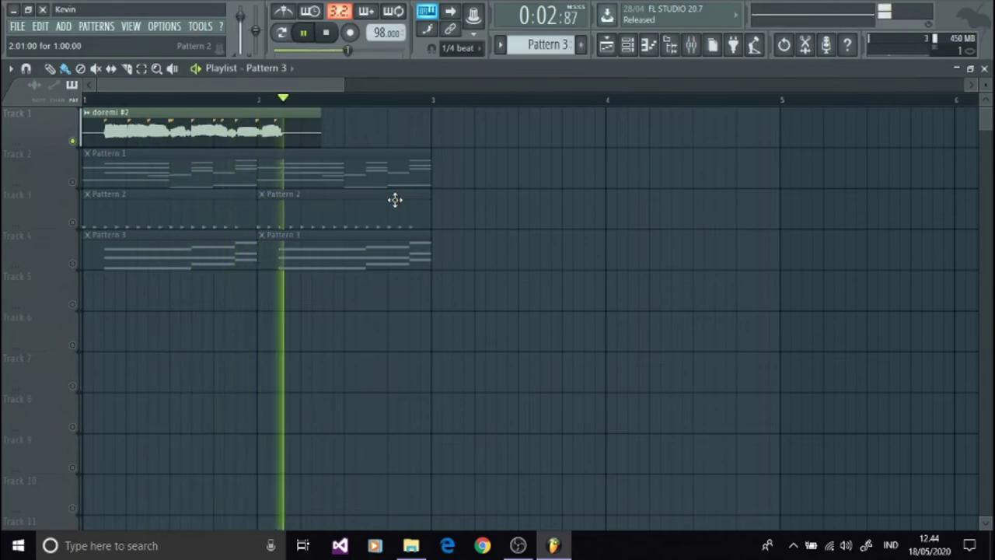
click(326, 32)
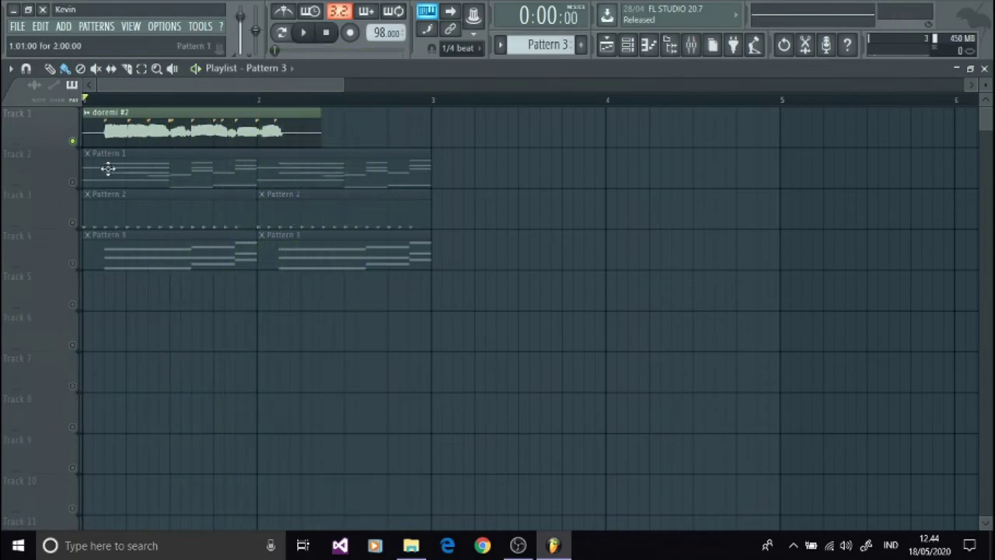
Solo Track 2 with Pattern 1, play it back and stop
right_click(75, 182)
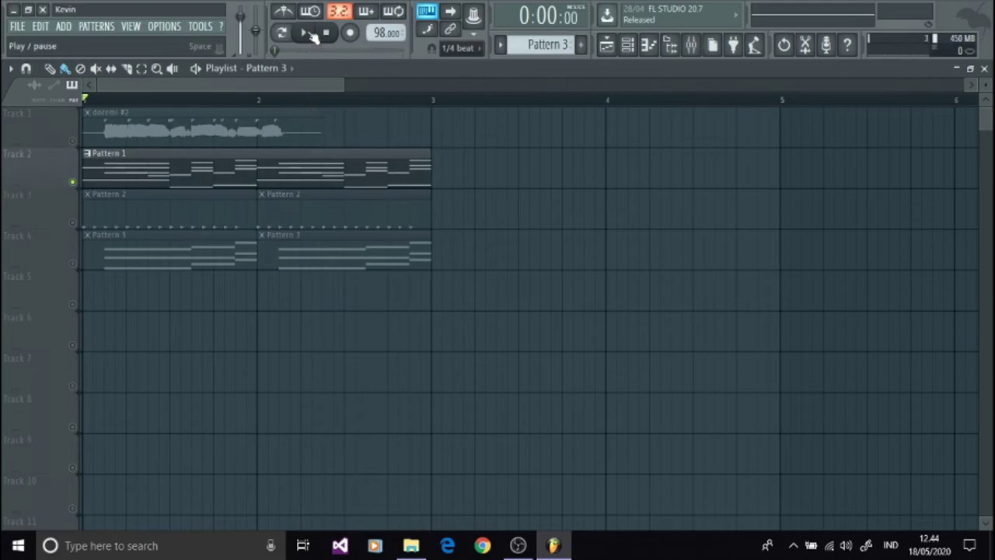
click(311, 35)
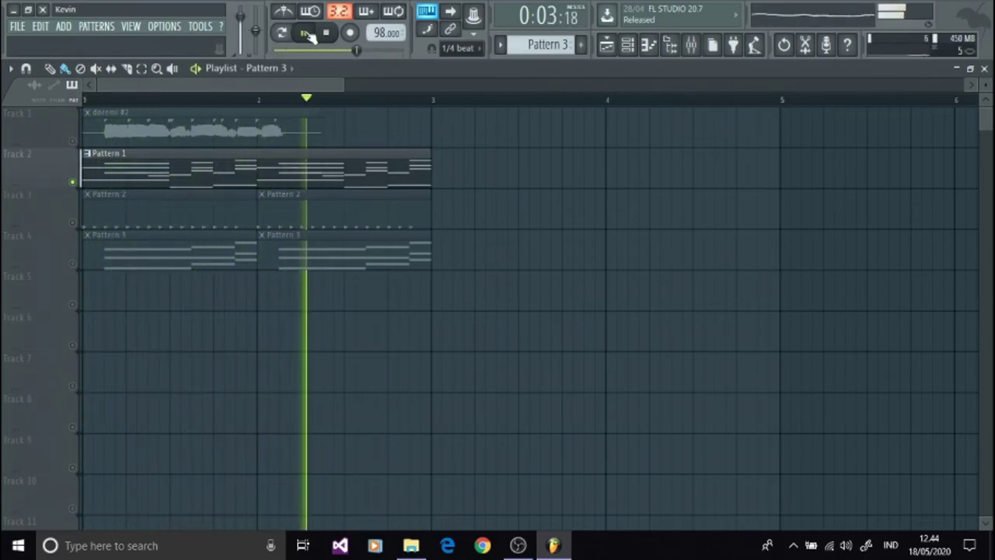
click(326, 34)
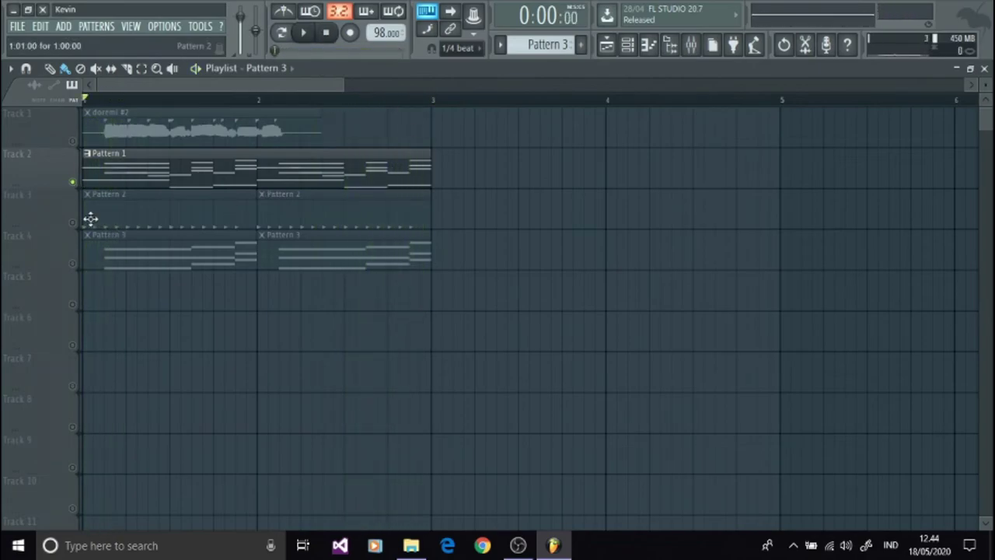
Solo Track 3 with the Pattern 2 drum clips, play it back and stop
right_click(73, 223)
click(304, 34)
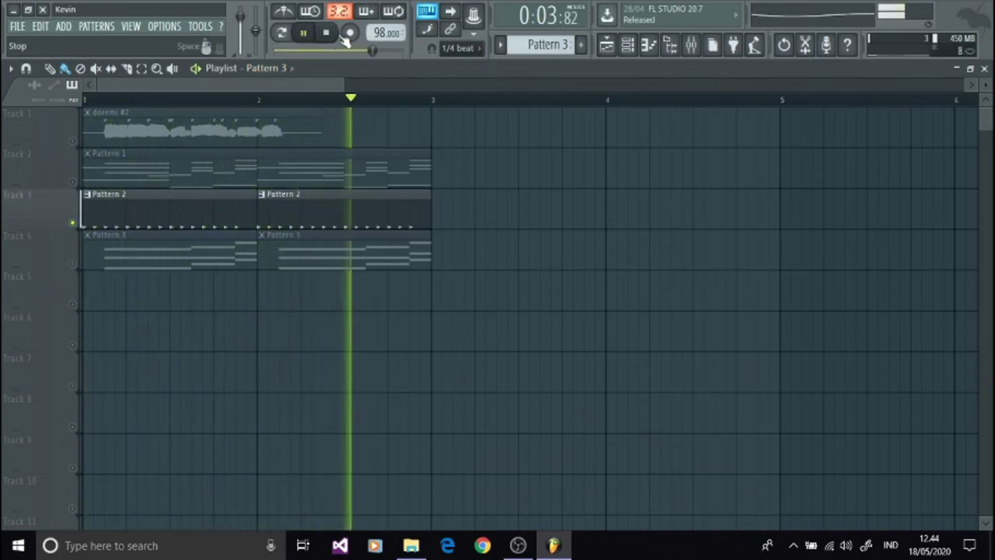
click(339, 36)
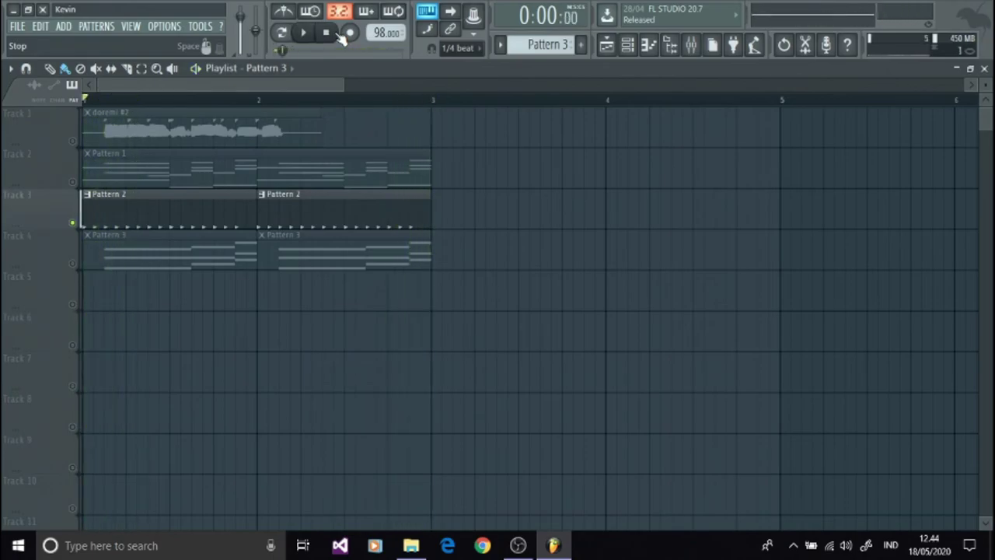
Solo Track 4 with the Pattern 3 clips, play it back and stop
right_click(73, 265)
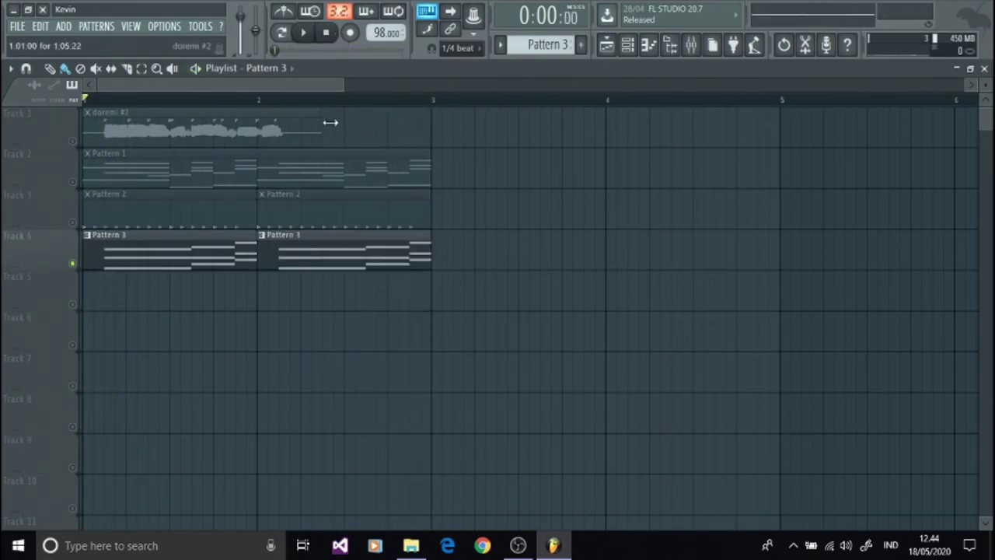
click(304, 33)
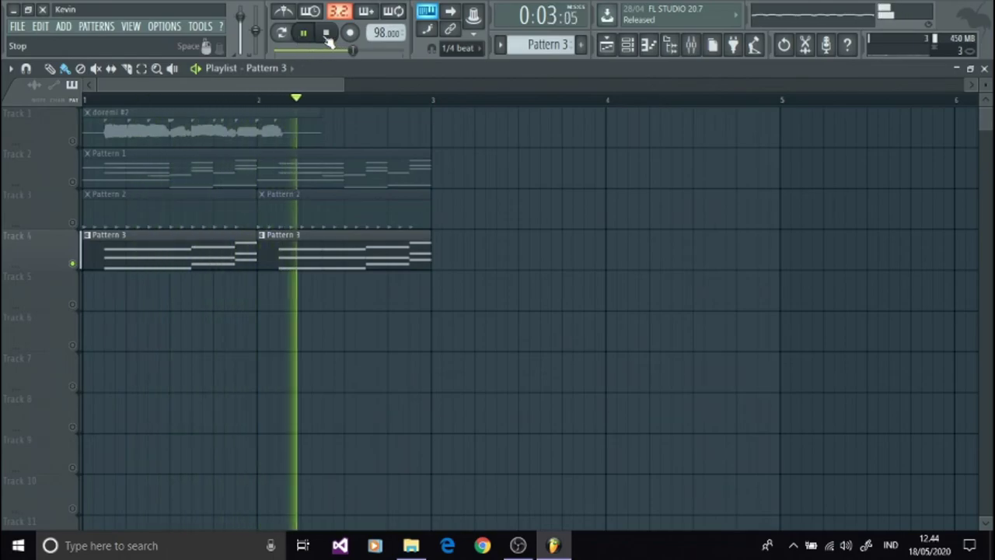
click(327, 33)
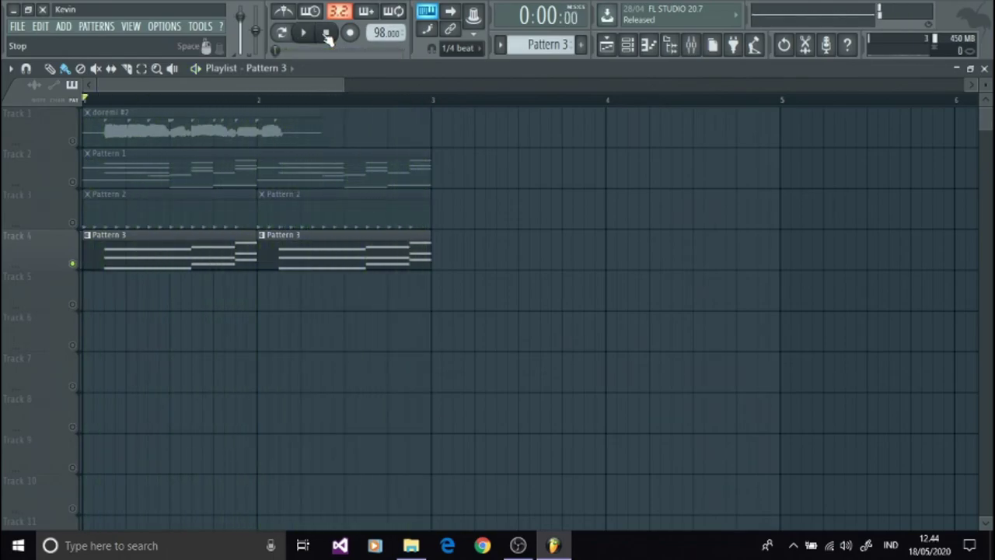
Turn all tracks back on, play the full arrangement with the vocal and stop playback
right_click(83, 261)
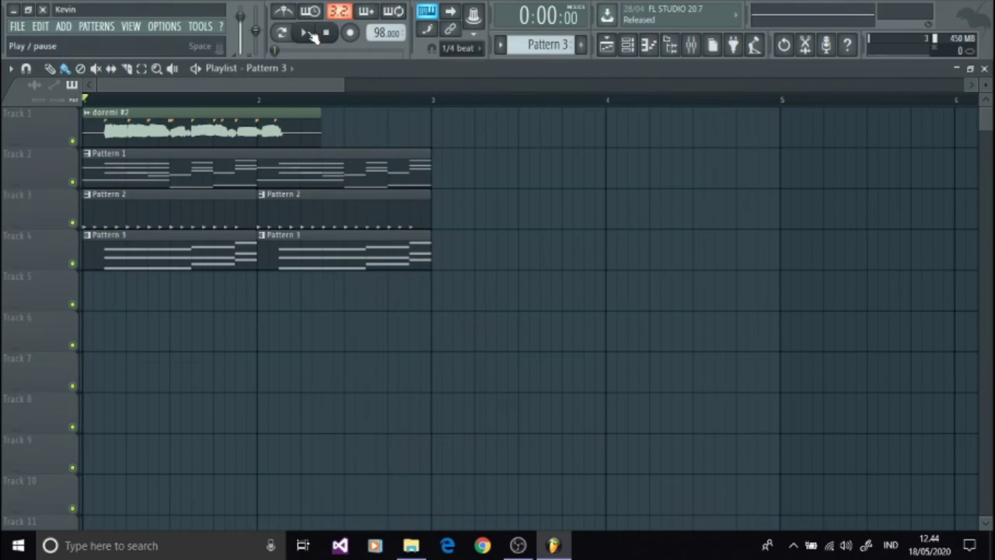
click(308, 33)
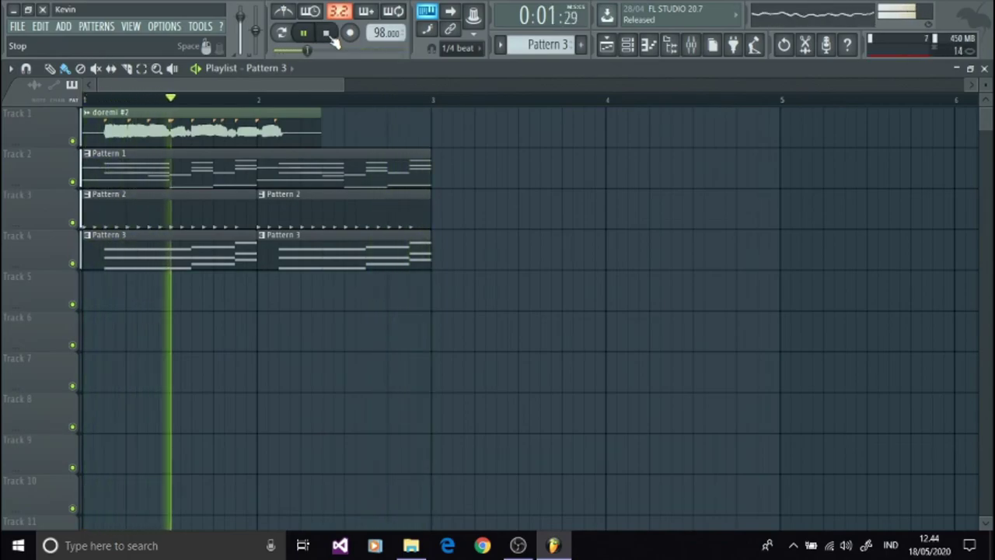
click(329, 37)
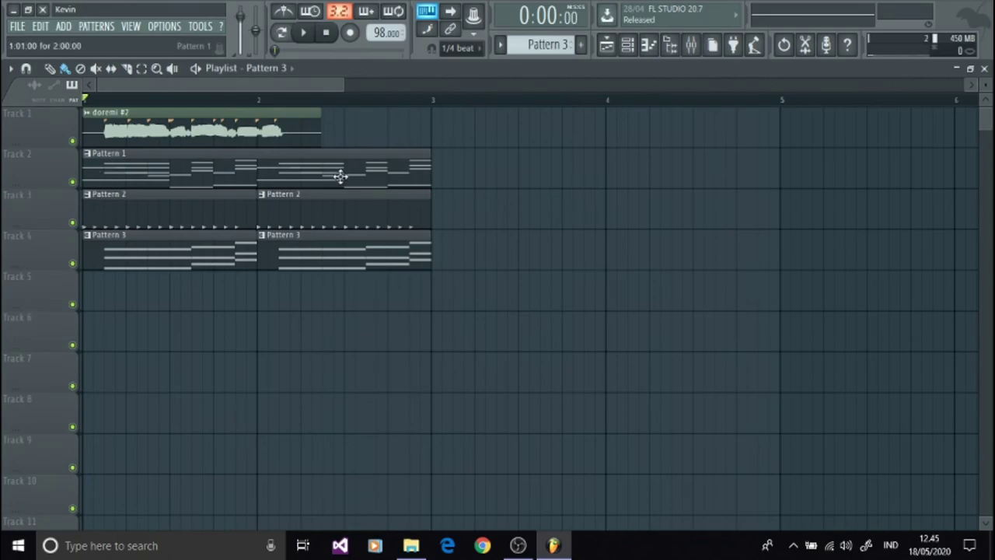
Look over the browser's Keyboard instruments and the plugins available for a new channel, and hide the browser without adding anything
click(685, 44)
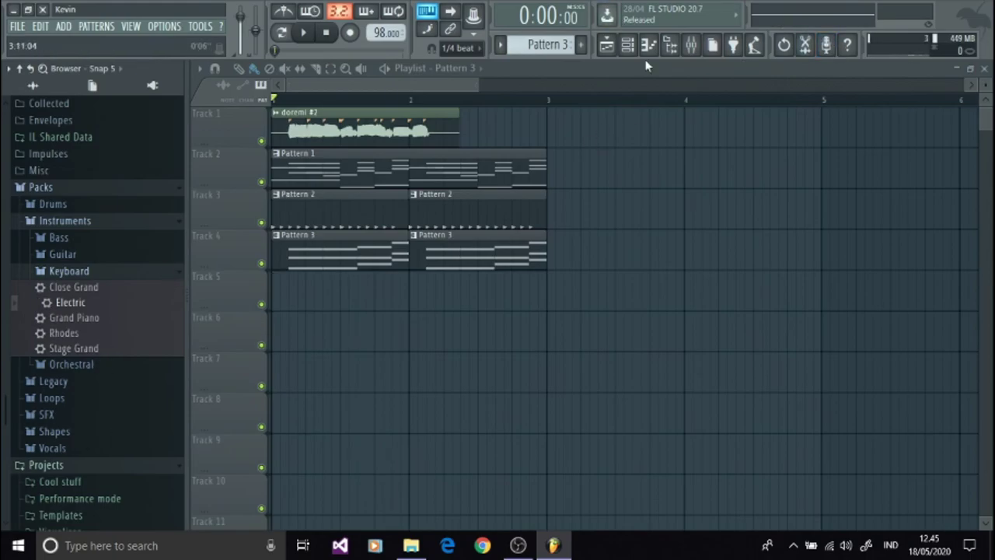
click(629, 45)
click(628, 45)
click(628, 45)
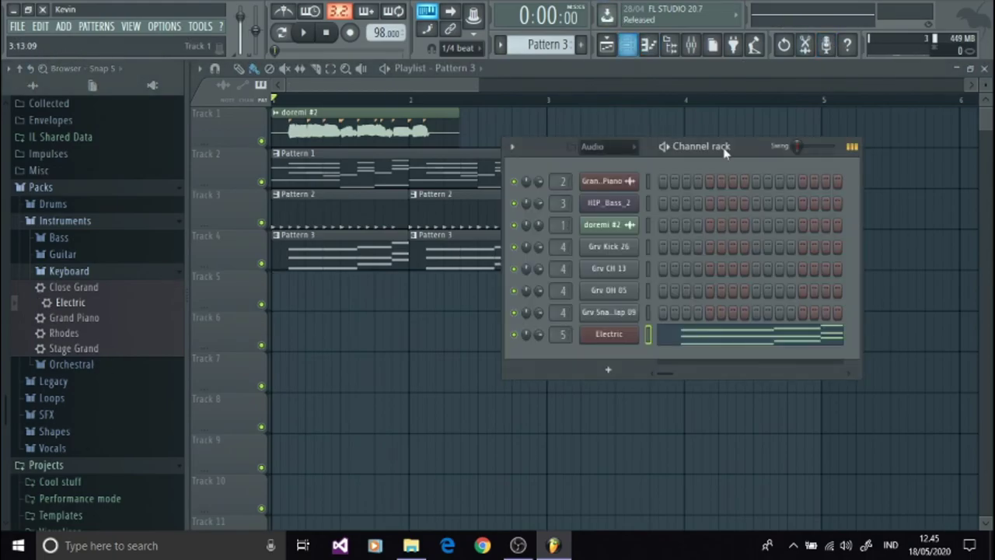
click(606, 369)
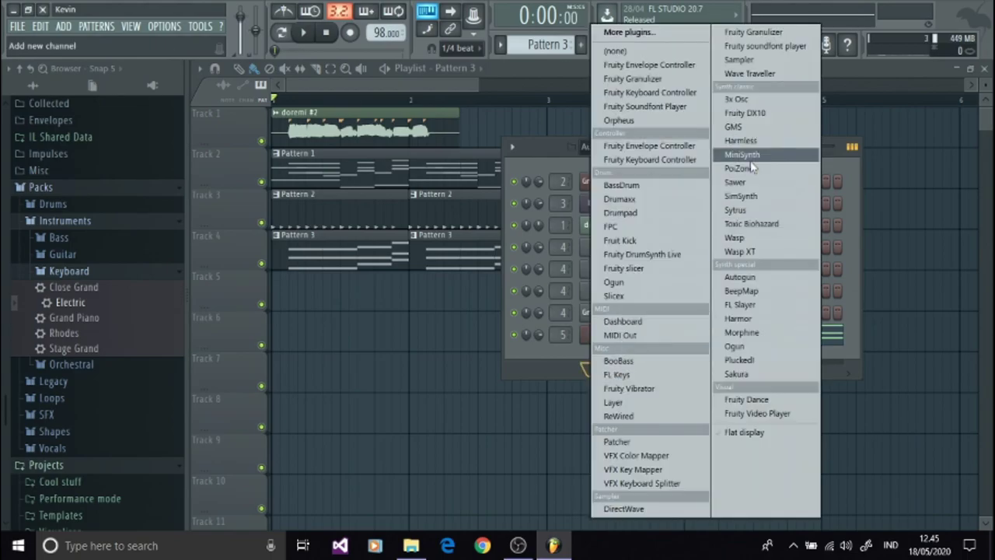
click(447, 319)
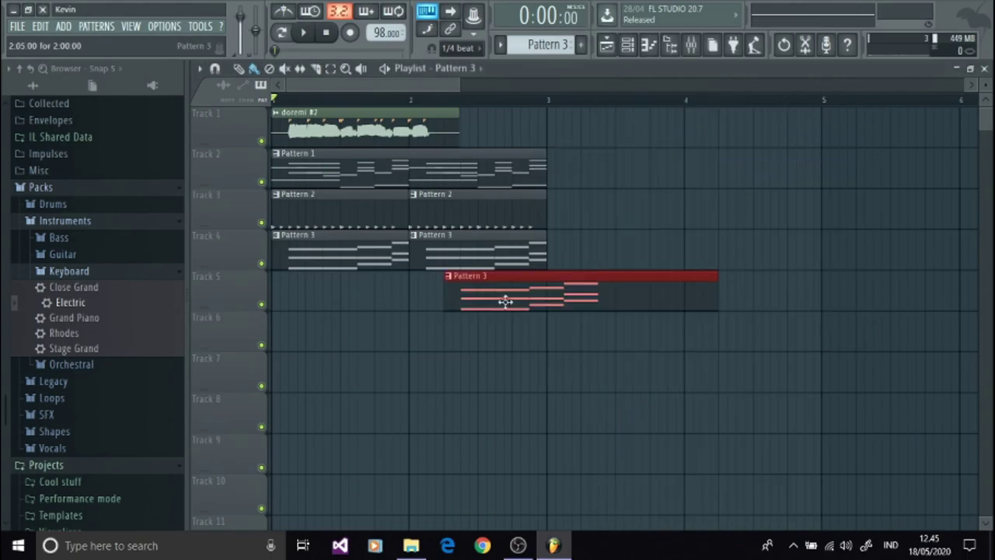
click(670, 45)
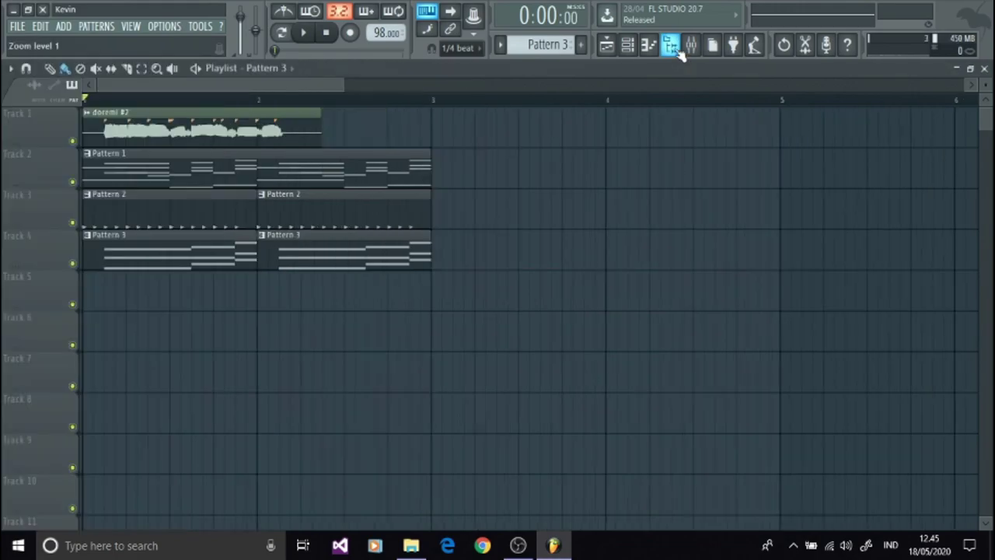